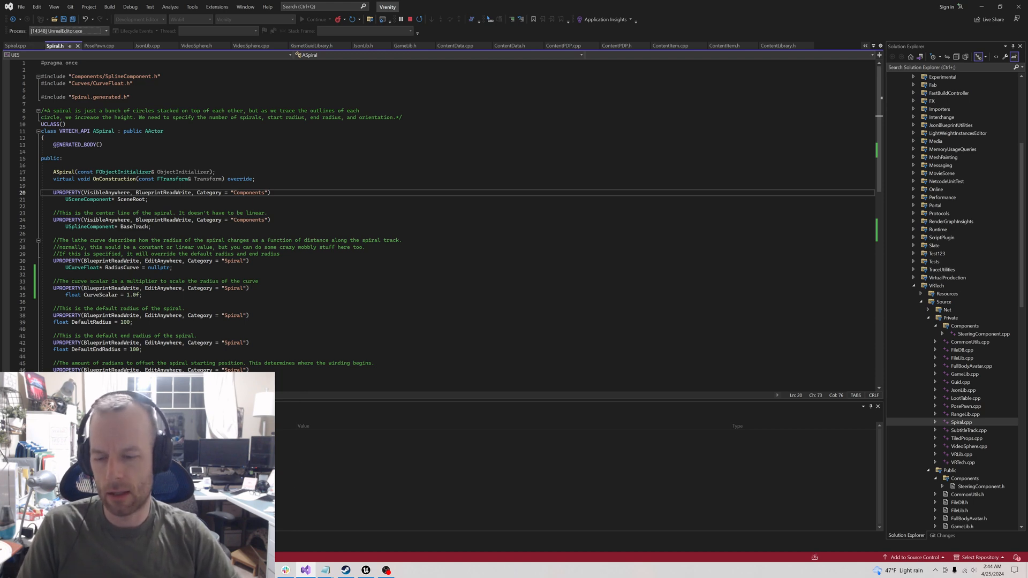
Check the UESpiral repository on GitHub, then look through the ASpiral class declaration in Spiral.h.
key(alt+Tab)
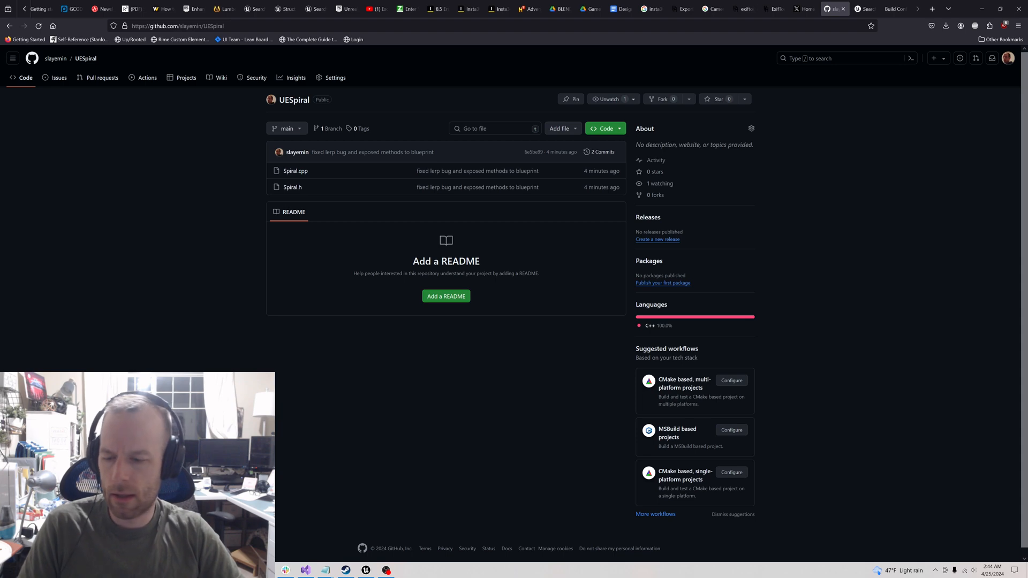
key(alt+Tab)
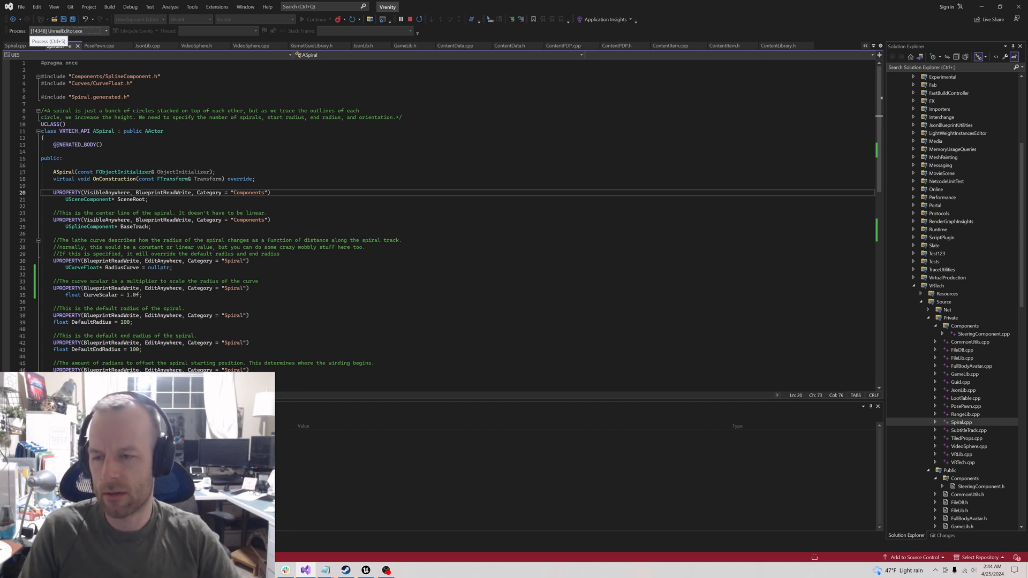
scroll(455, 215, down, 10)
scroll(455, 214, up, 10)
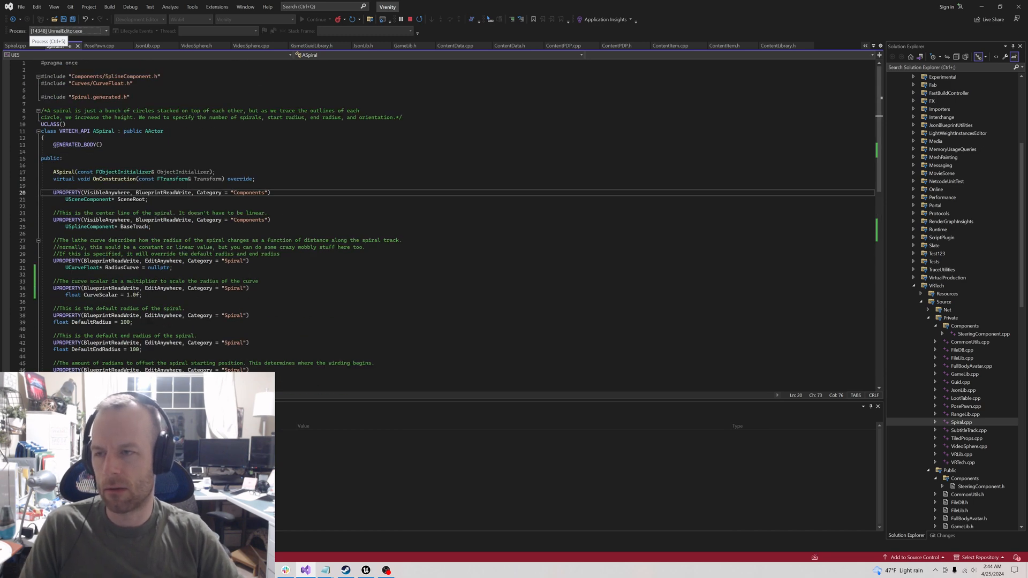
click(66, 152)
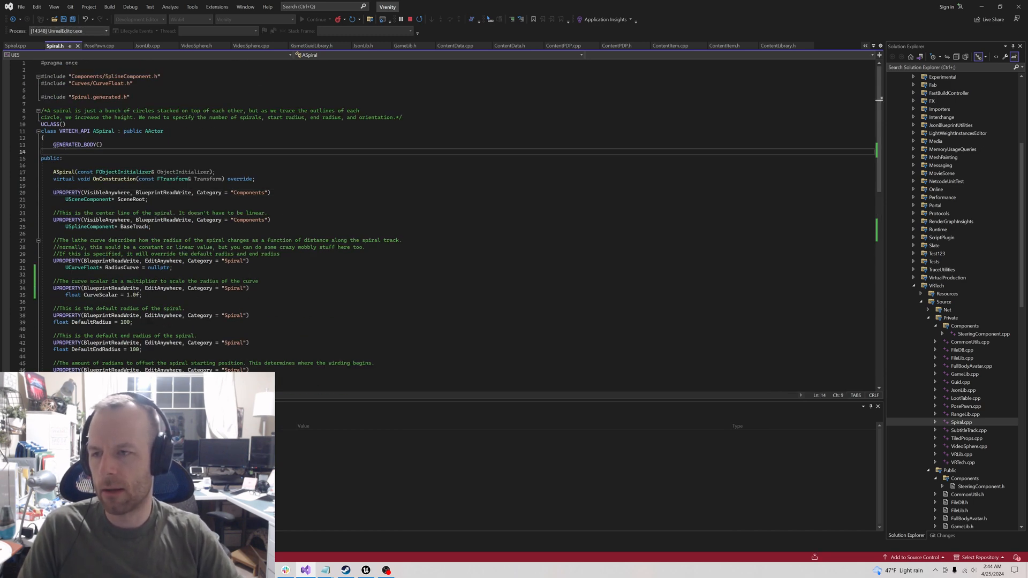
scroll(455, 214, down, 8)
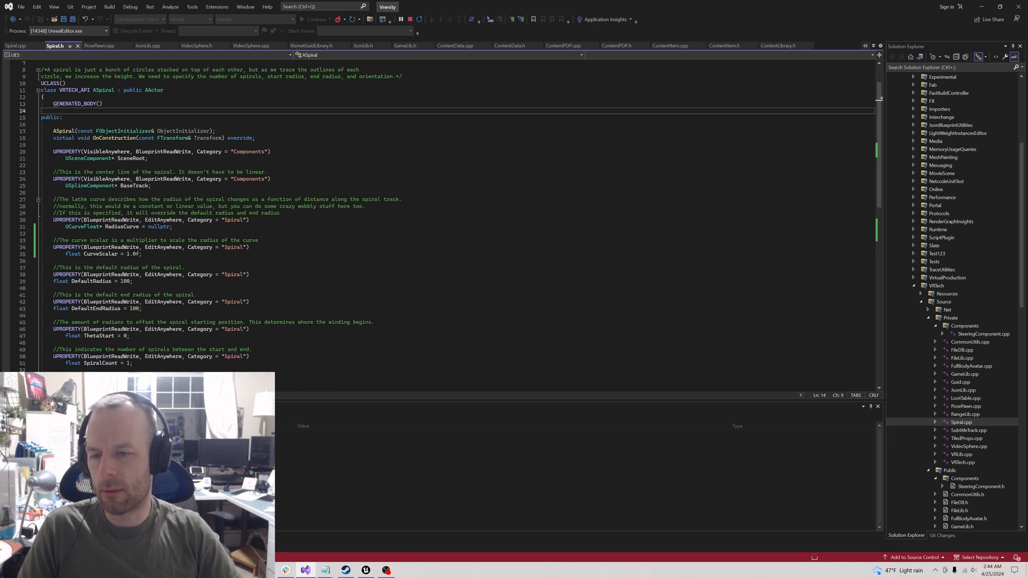
scroll(455, 214, up, 2)
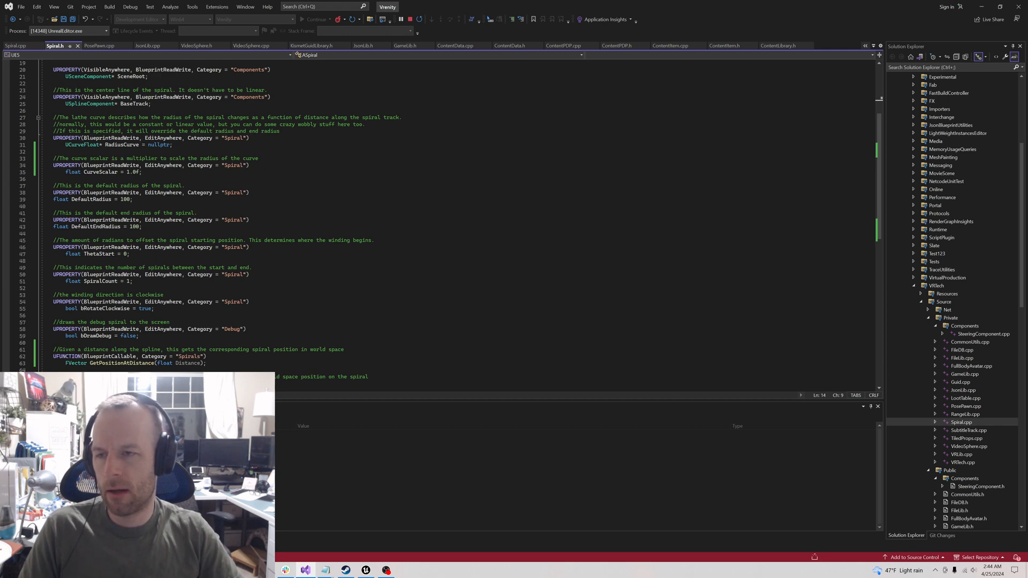
scroll(455, 225, up, 3)
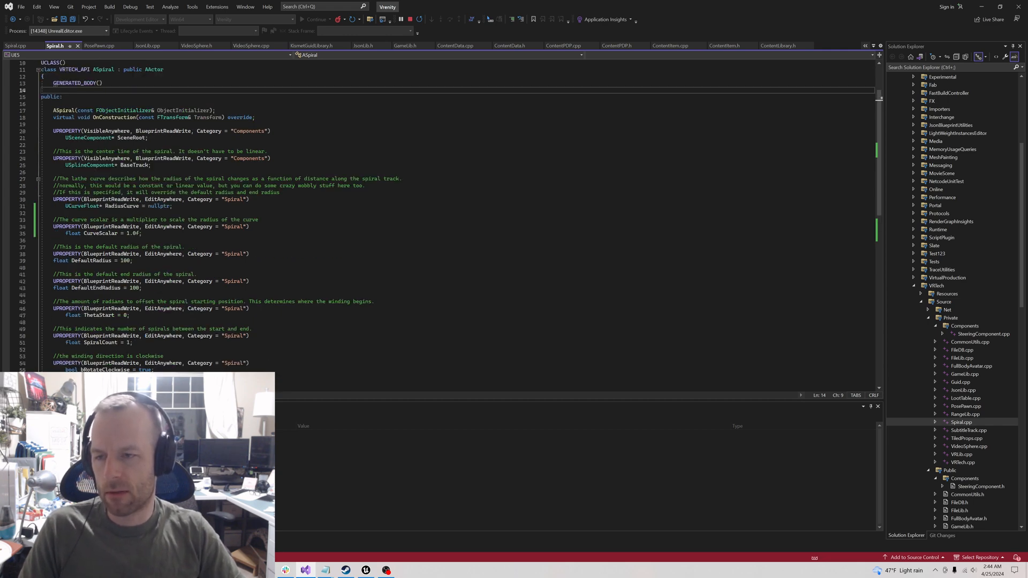
Examine the BaseTrack, RadiusCurve, CurveScalar, DefaultRadius and DefaultEndRadius declarations in Spiral.h.
drag(151, 165, 66, 165)
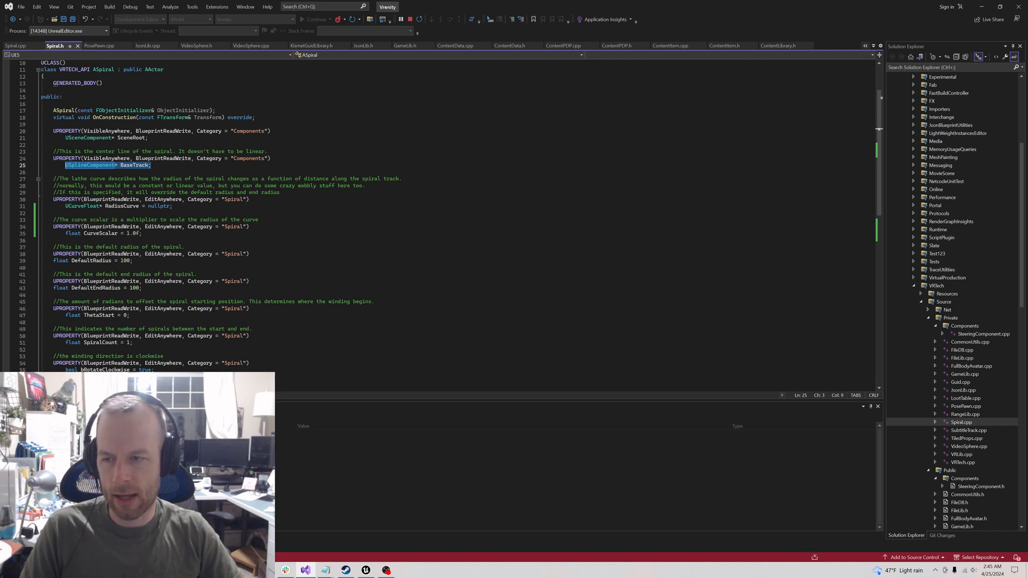
drag(172, 206, 65, 206)
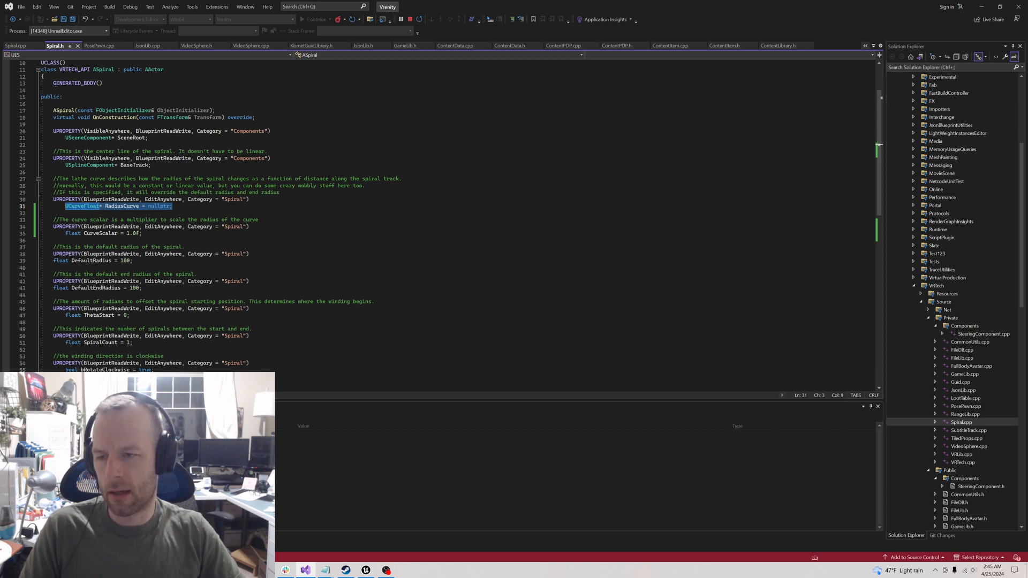
drag(142, 234, 66, 234)
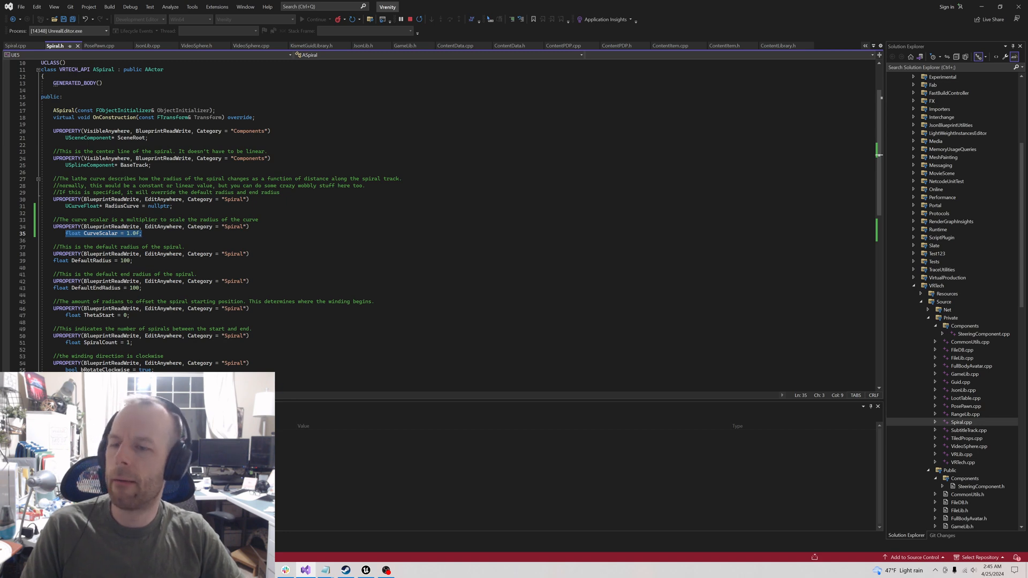
scroll(224, 225, down, 4)
click(133, 179)
drag(133, 179, 71, 179)
drag(142, 206, 72, 206)
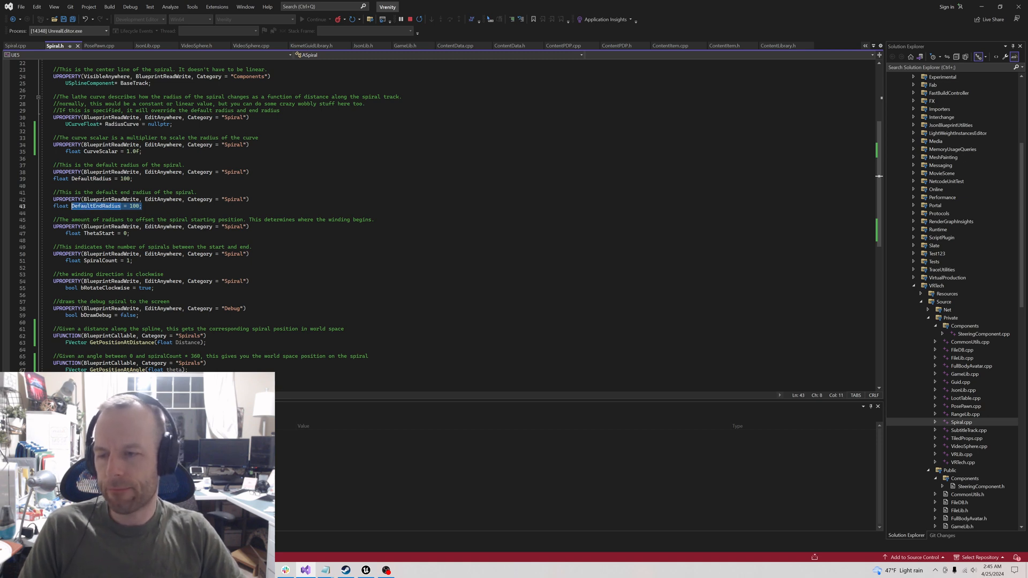
Examine the ThetaStart, SpiralCount, bRotateClockwise and bDrawDebug declarations and the functions that get positions on the spiral.
drag(130, 234, 84, 233)
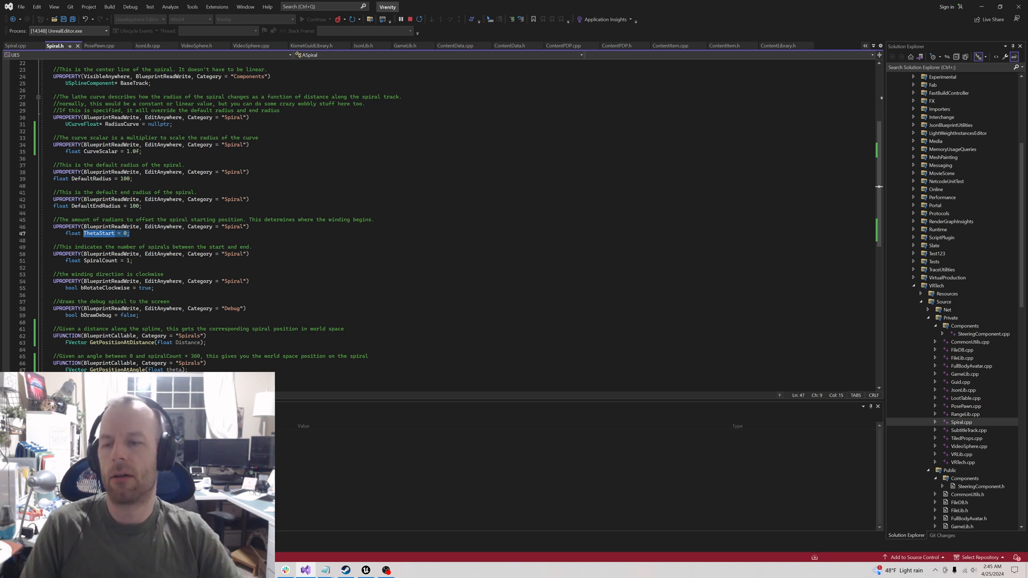
drag(133, 261, 85, 261)
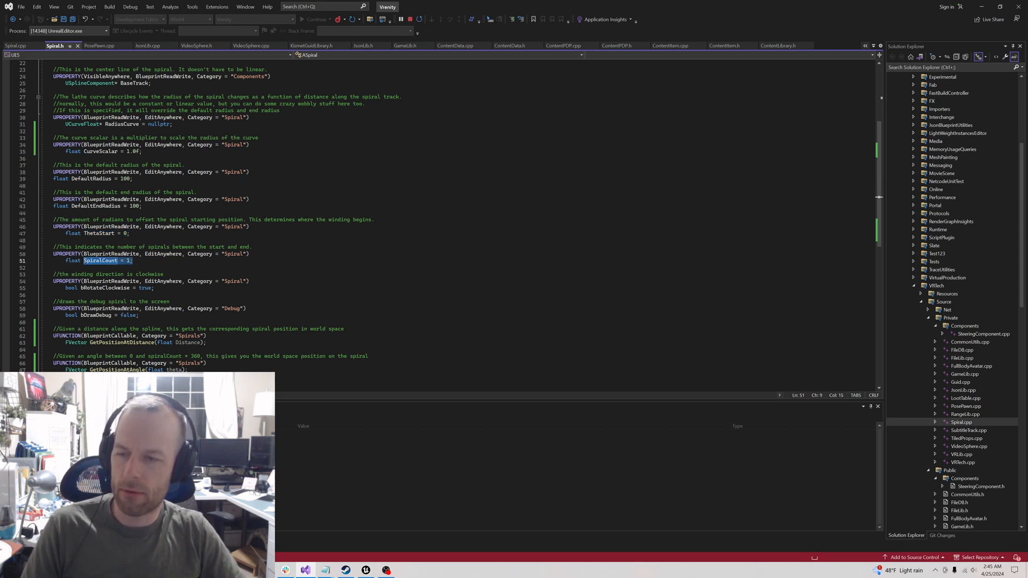
drag(154, 288, 81, 288)
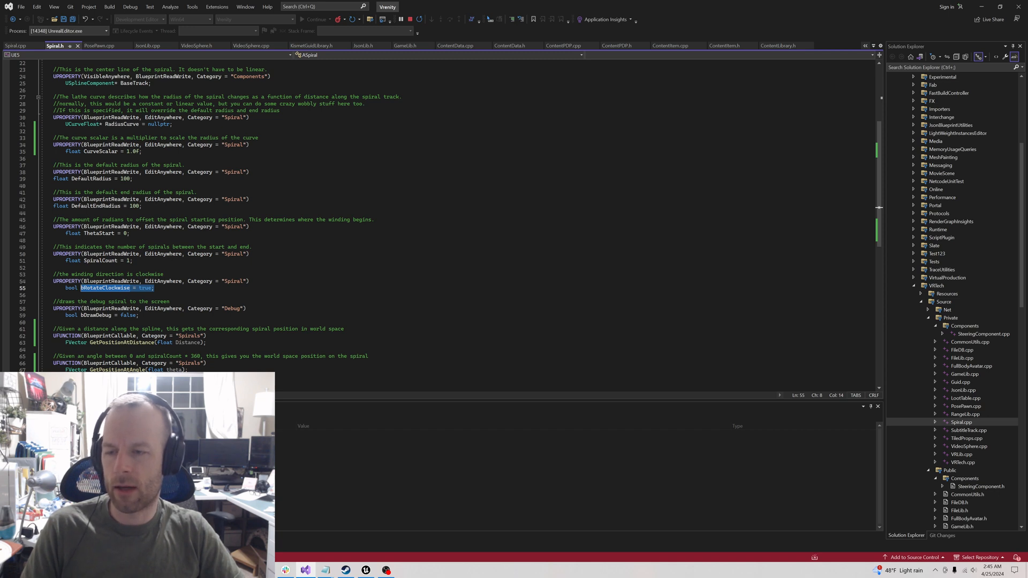
scroll(439, 219, down, 1)
drag(139, 295, 81, 295)
scroll(449, 219, down, 4)
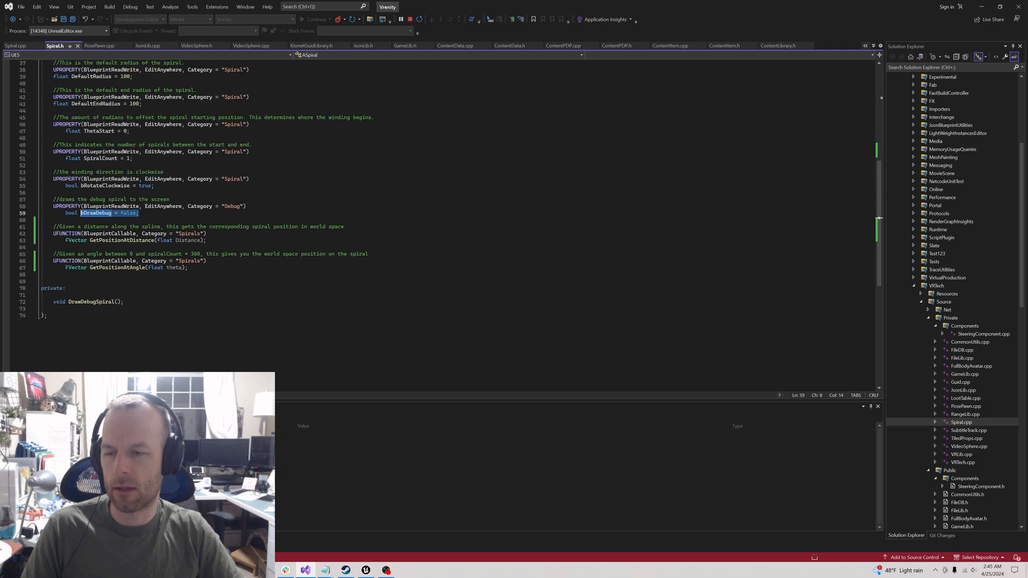
scroll(450, 220, up, 6)
scroll(450, 220, up, 4)
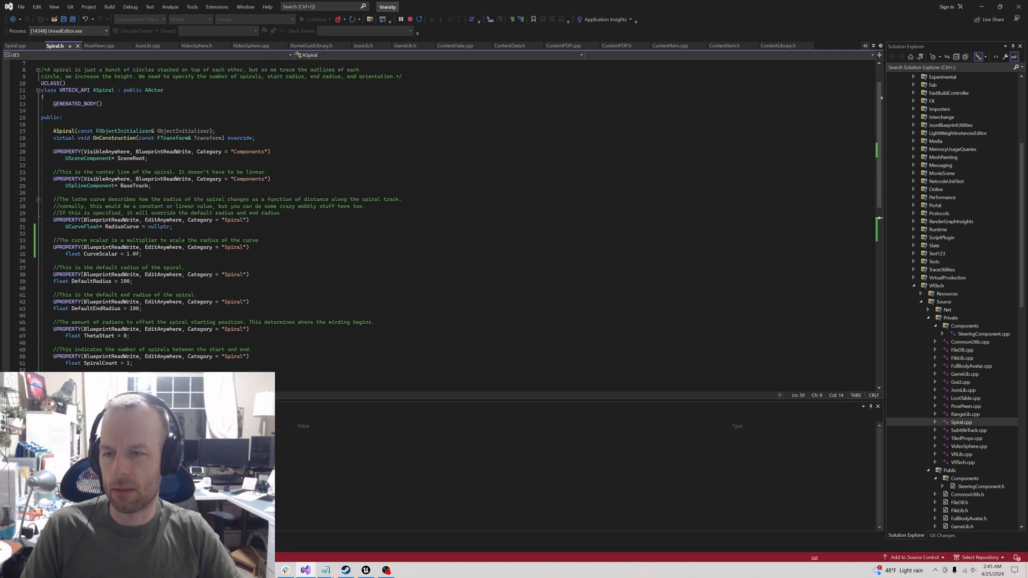
scroll(450, 220, down, 6)
scroll(450, 219, up, 4)
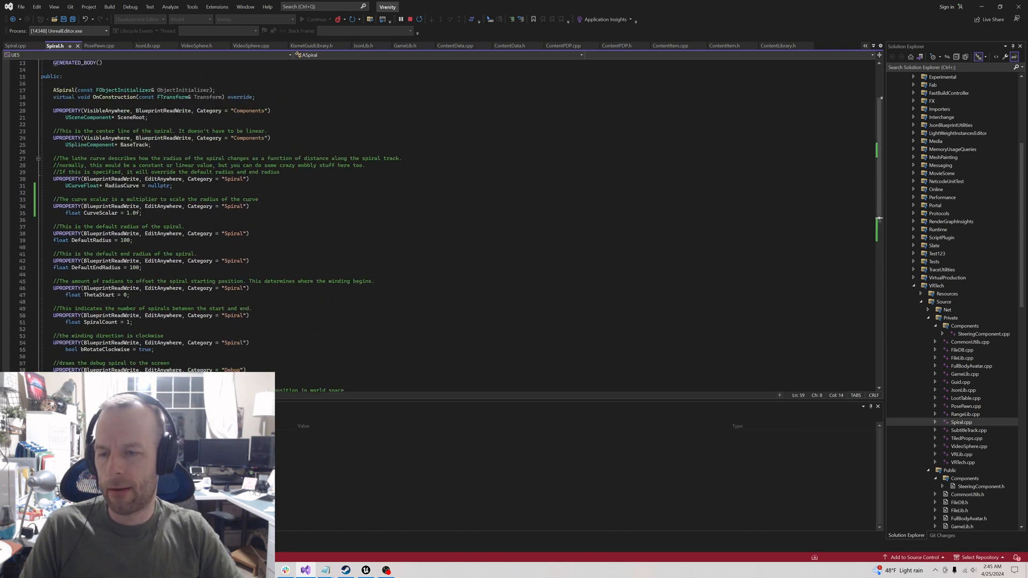
click(53, 247)
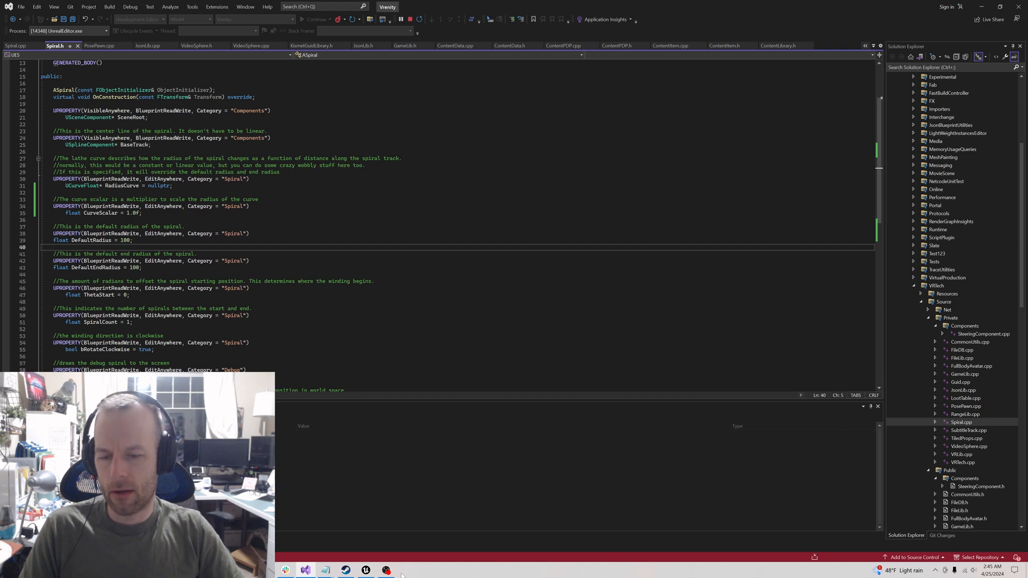
Switch to Unreal Editor and place an instance of the VRTech Spiral C++ class in the dev_test level.
click(366, 571)
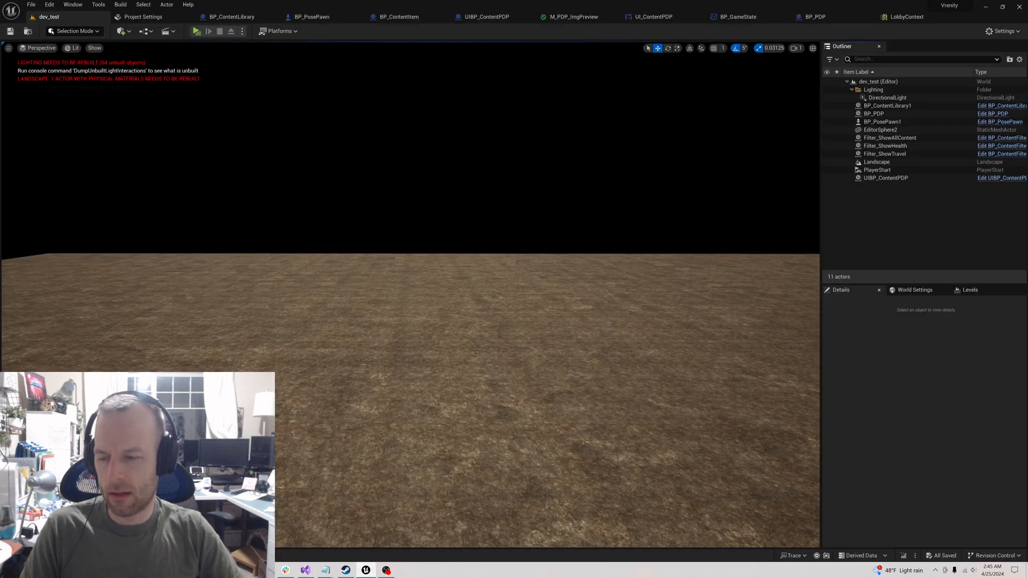
key(ctrl+space)
scroll(88, 348, down, 10)
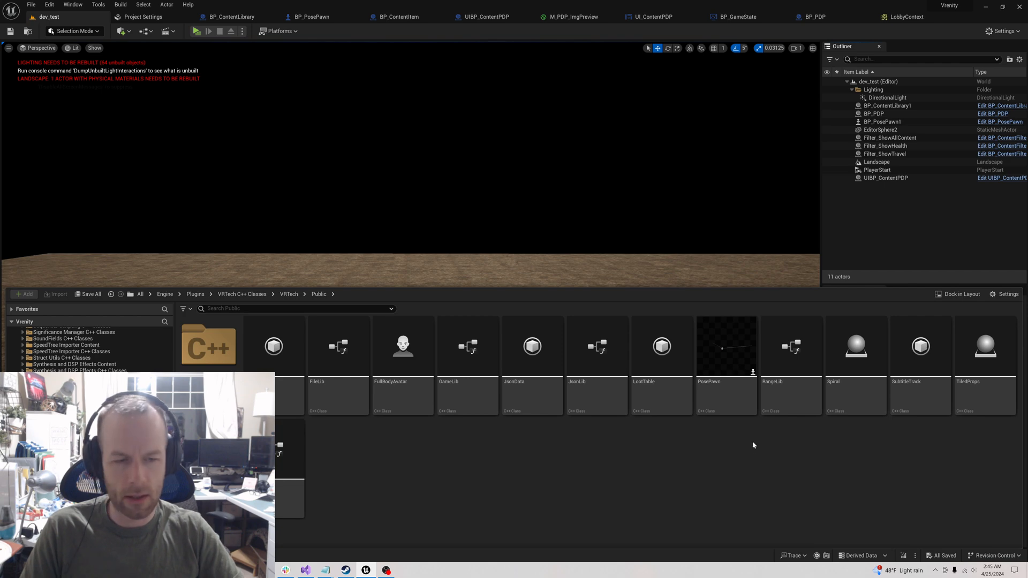
mouse_move(856, 351)
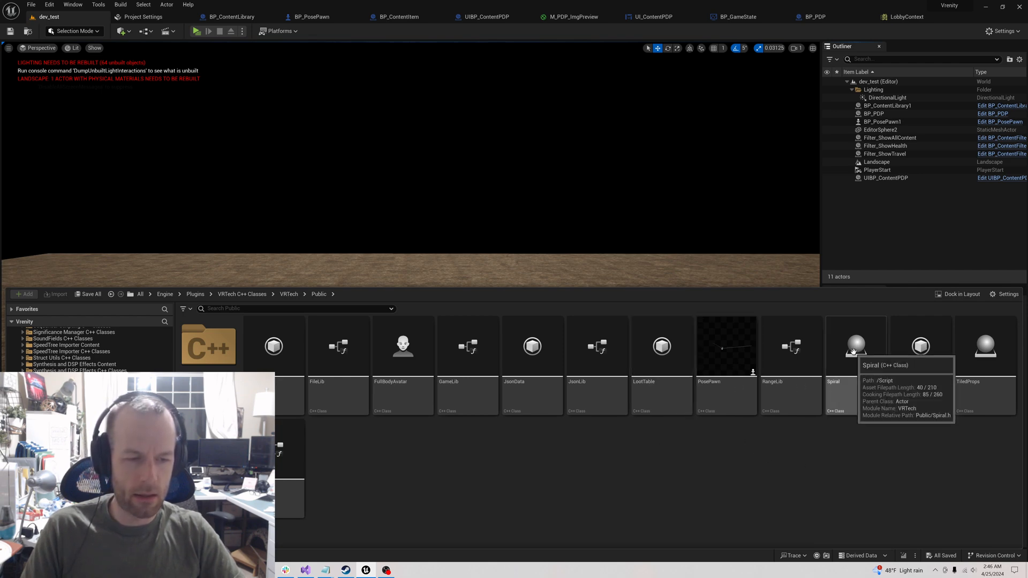
drag(862, 354, 310, 278)
Enable Draw Debug on the placed Spiral actor.
right_drag(494, 290, 471, 270)
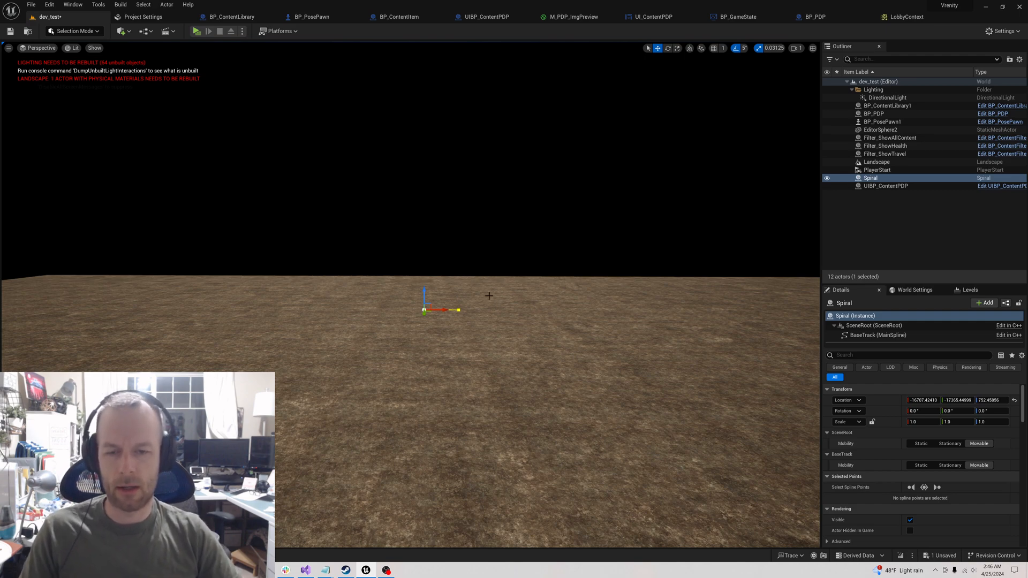
right_drag(492, 292, 541, 313)
key(w)
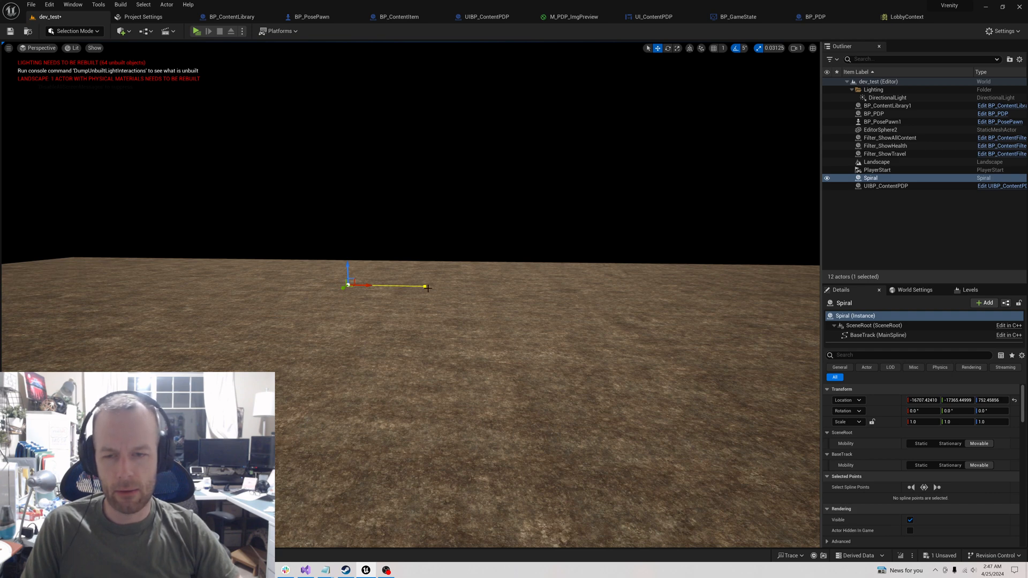
scroll(937, 463, down, 6)
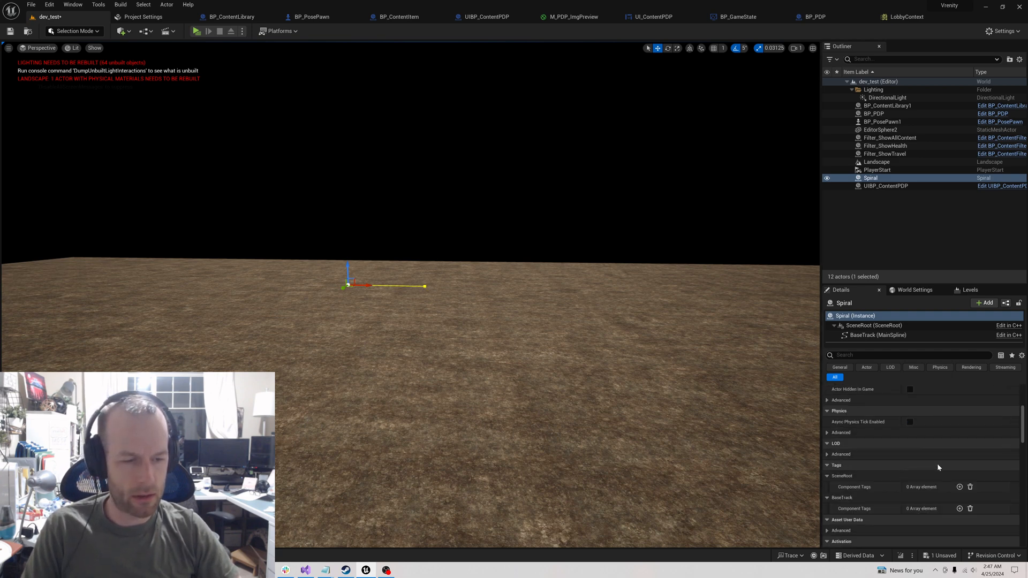
scroll(937, 462, down, 8)
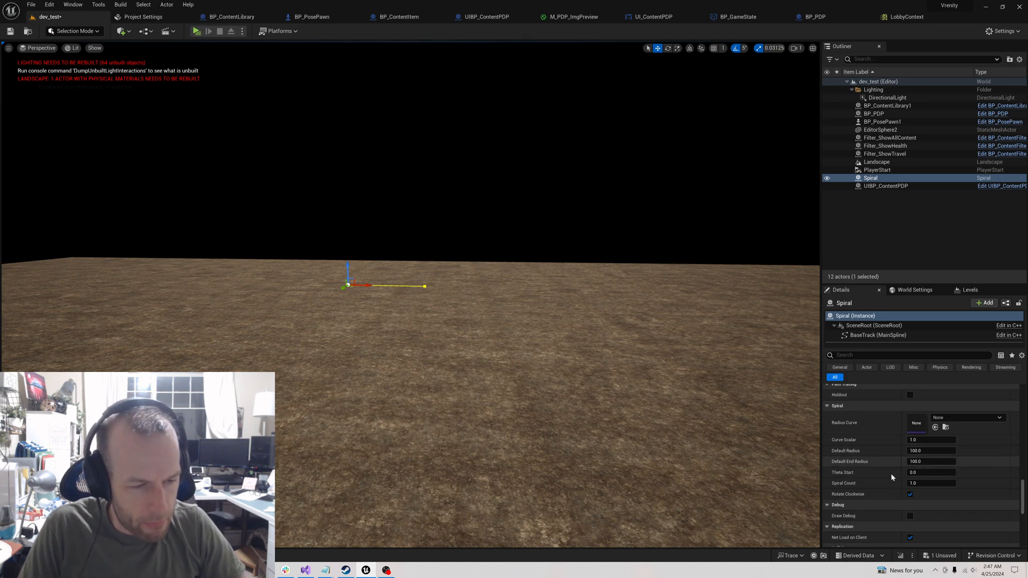
click(910, 517)
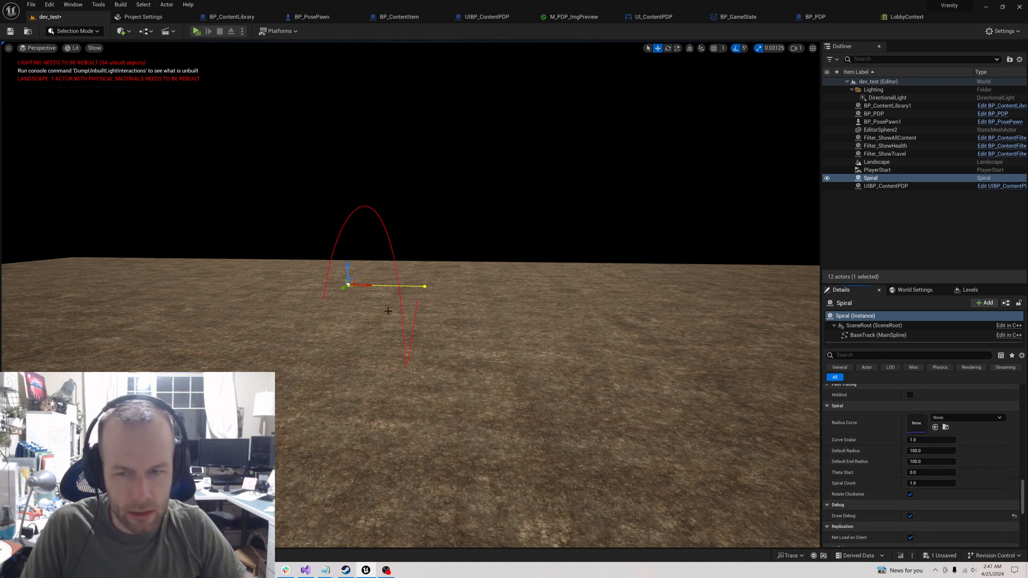
Examine the red debug spiral and its base track in the viewport from several viewpoints.
key(w)
mouse_move(411, 294)
right_down()
mouse_move(402, 295)
mouse_move(495, 281)
mouse_move(423, 287)
right_up()
key(s)
scroll(411, 294, down, 4)
key(a)
key(d)
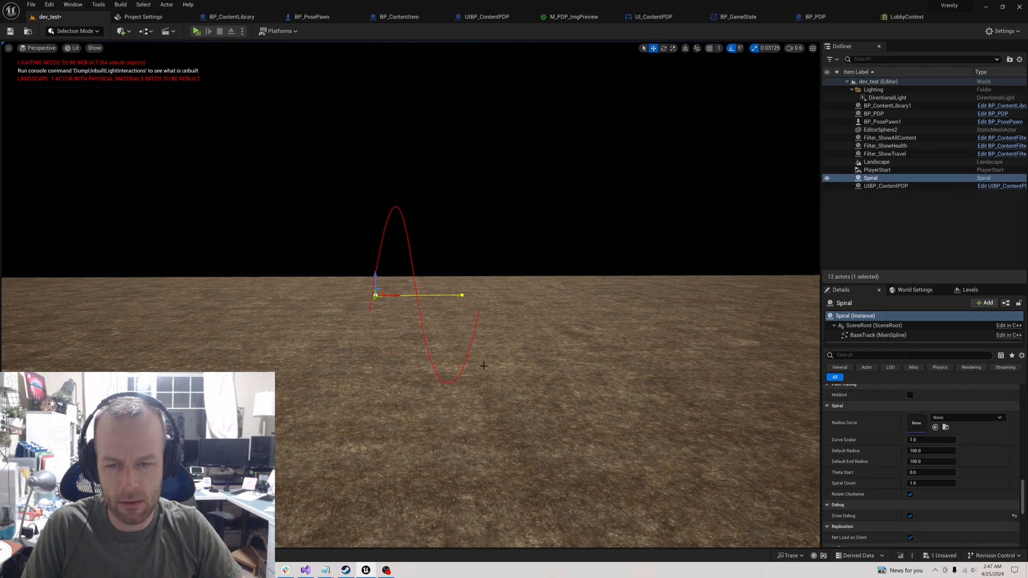
key(a)
right_drag(482, 297, 454, 309)
key(d)
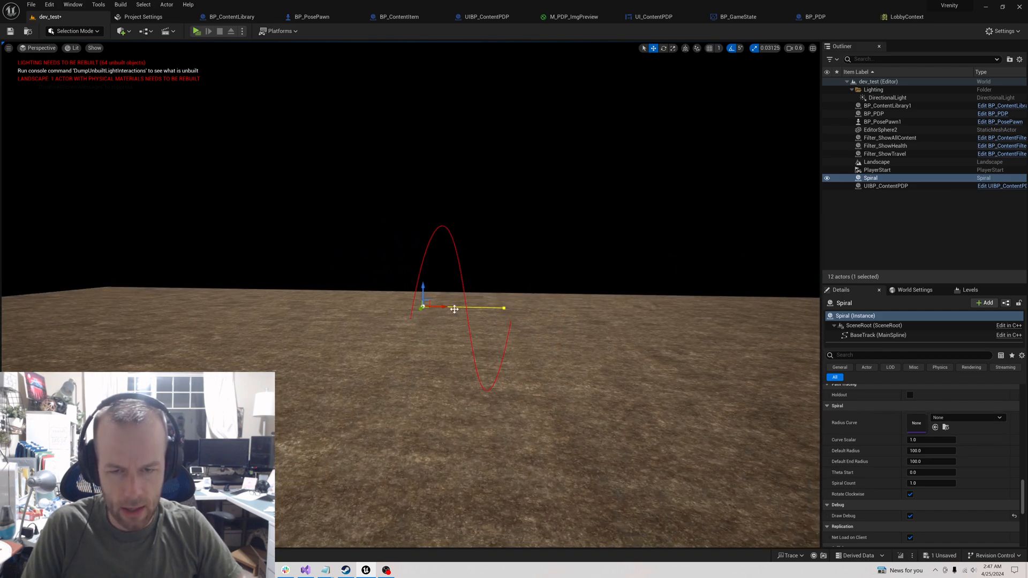
Set the Spiral actor's Spiral Count to 50.
click(929, 483)
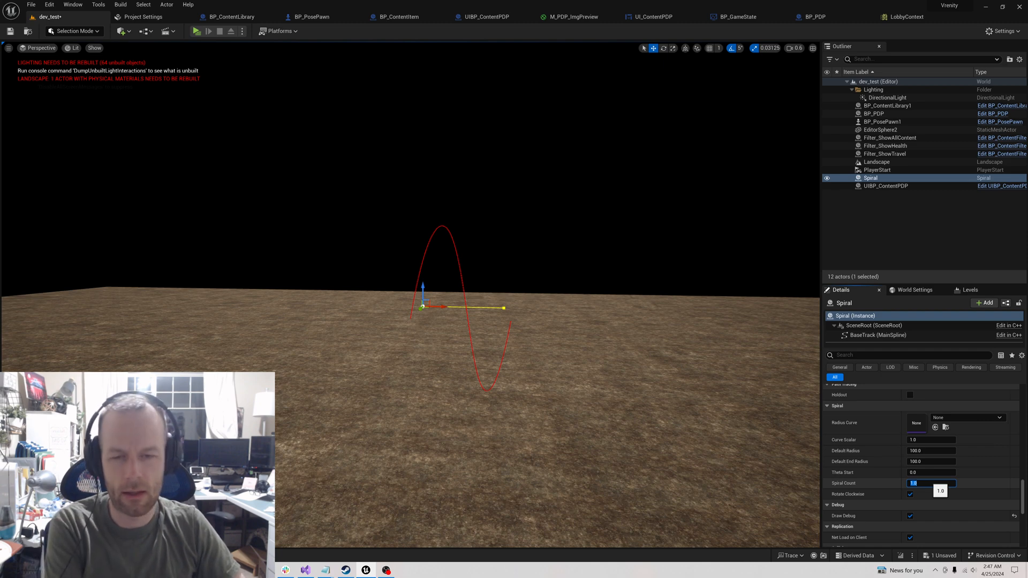
text(50)
key(Return)
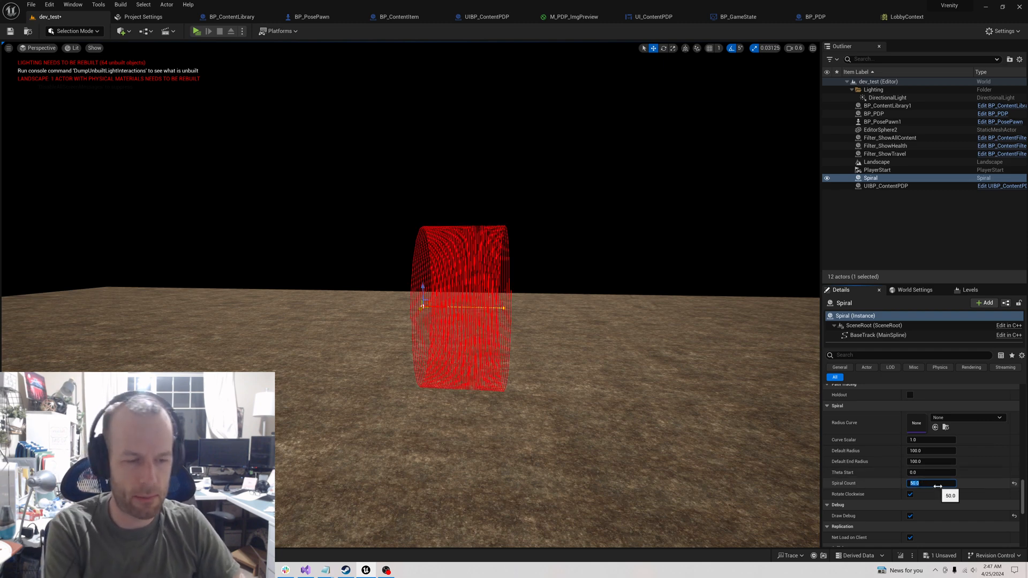
Set the Spiral actor's Spiral Count to 5.
text(5)
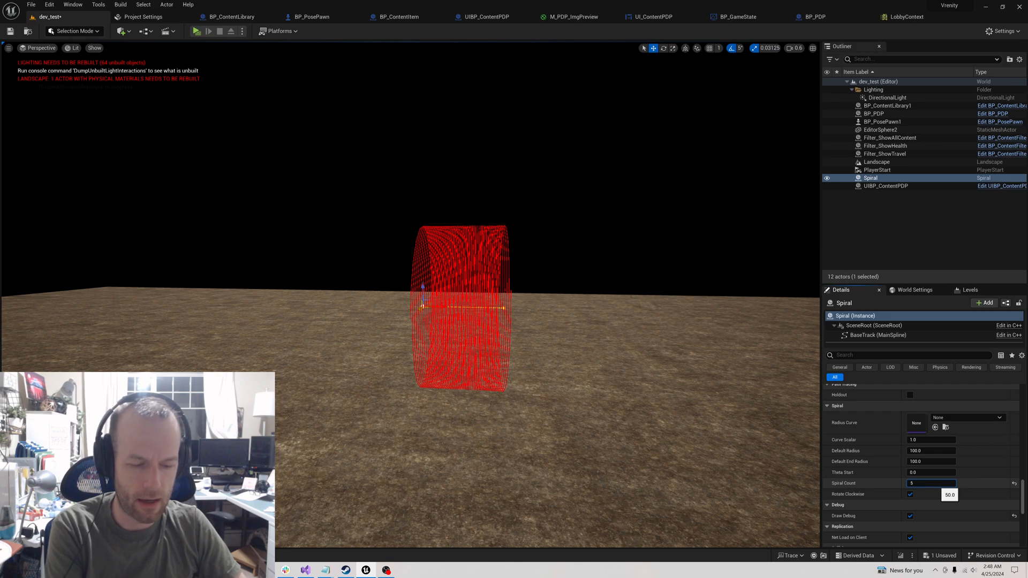
key(BackSpace)
key(Return)
Move the end point of the Spiral's base track spline outward along the X axis to stretch the spiral.
right_drag(559, 307, 464, 275)
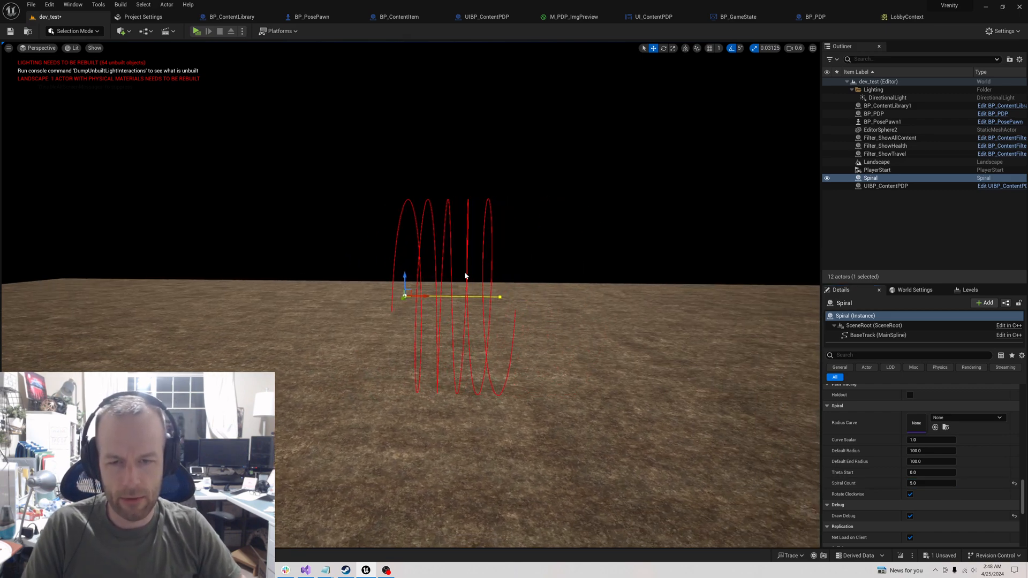
click(500, 297)
right_drag(505, 300, 557, 301)
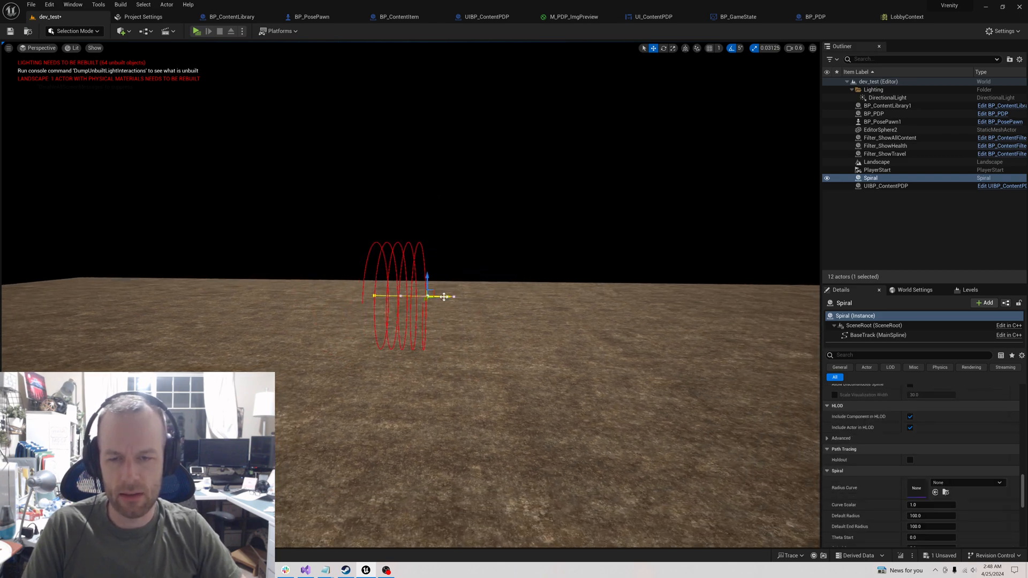
drag(456, 297, 634, 293)
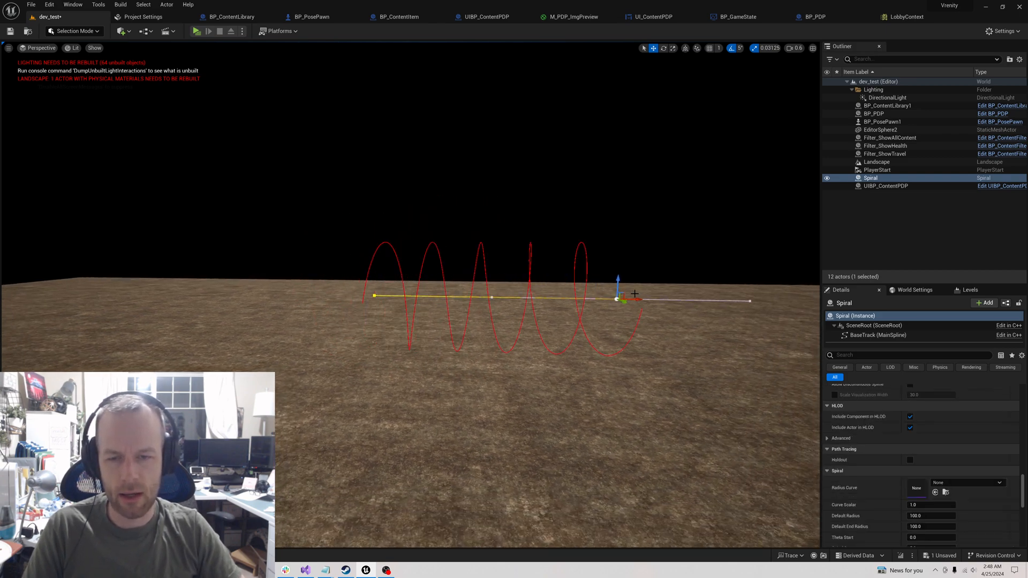
right_drag(494, 309, 302, 306)
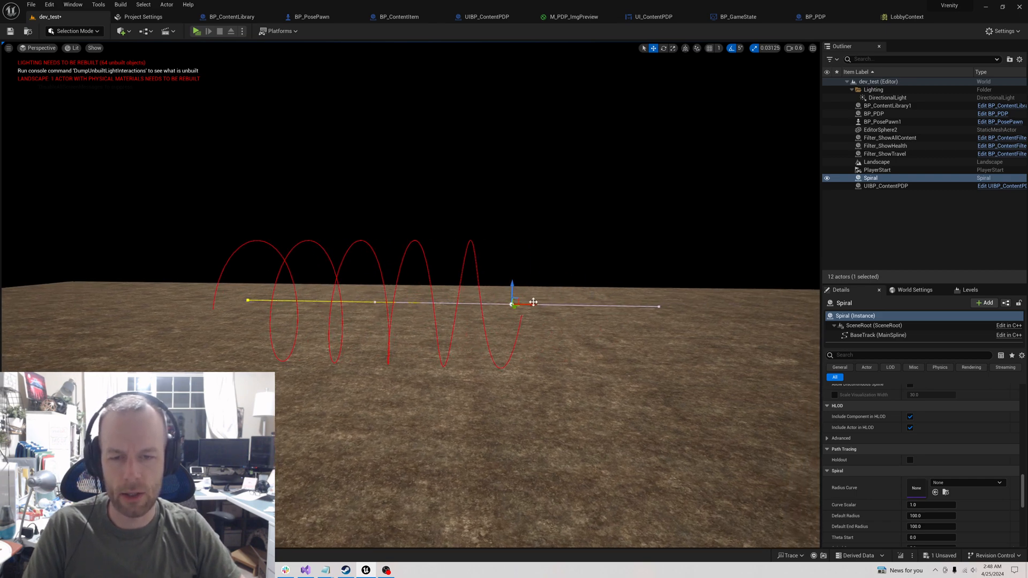
Set the Spiral actor's Default Radius to 0 so the spiral widens from its start.
mouse_move(438, 310)
right_down()
mouse_move(375, 311)
mouse_move(439, 311)
right_up()
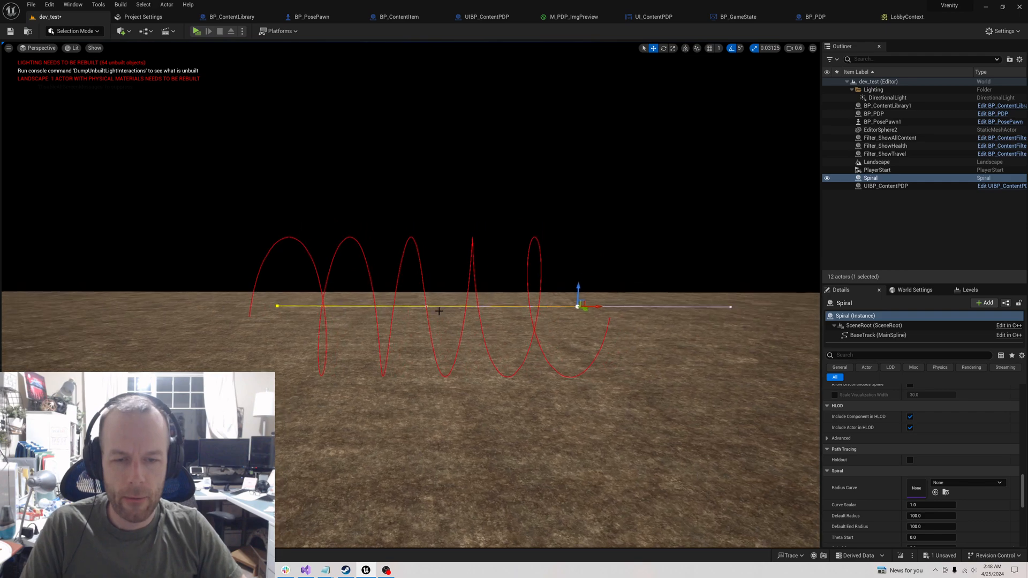
scroll(964, 488, down, 3)
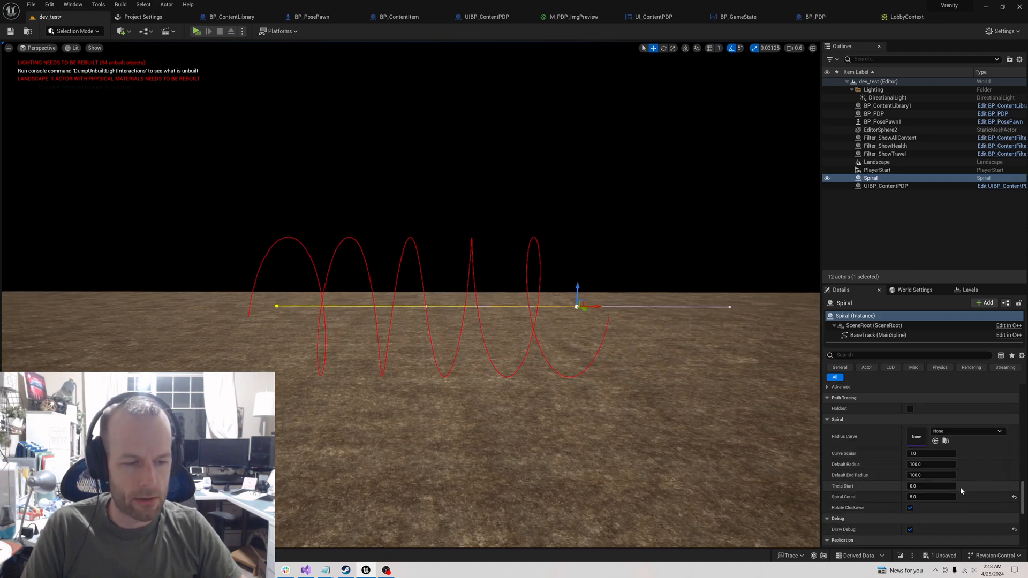
click(937, 465)
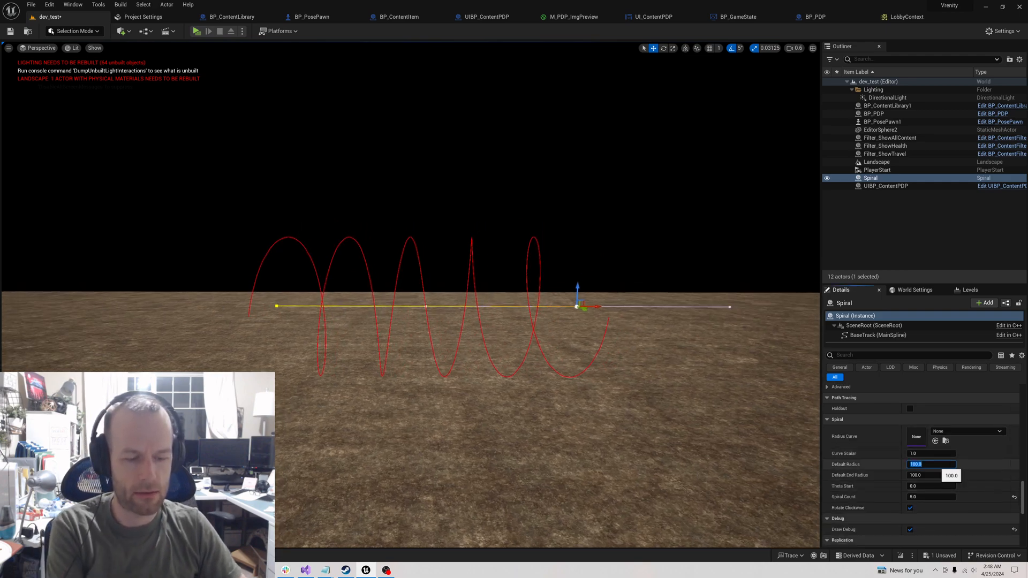
key(Return)
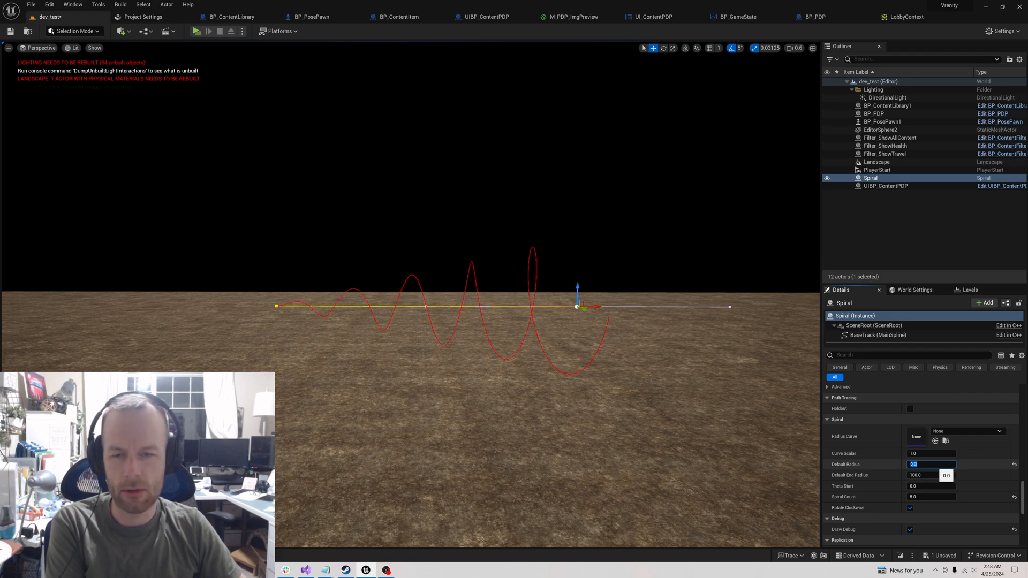
Set the Spiral actor's Spiral Count to 30.
key(a)
right_drag(589, 322, 682, 351)
key(a)
key(d)
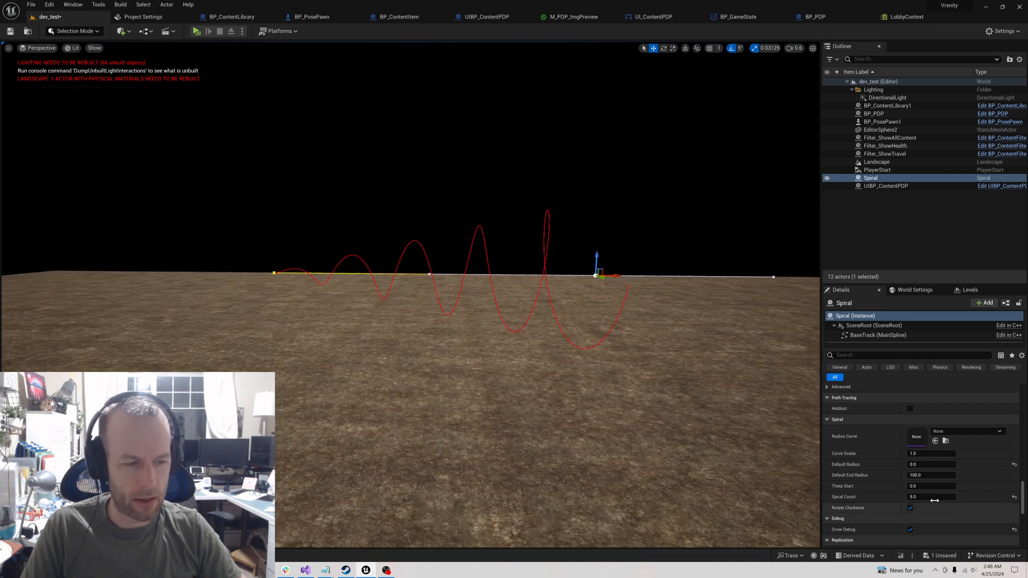
click(933, 497)
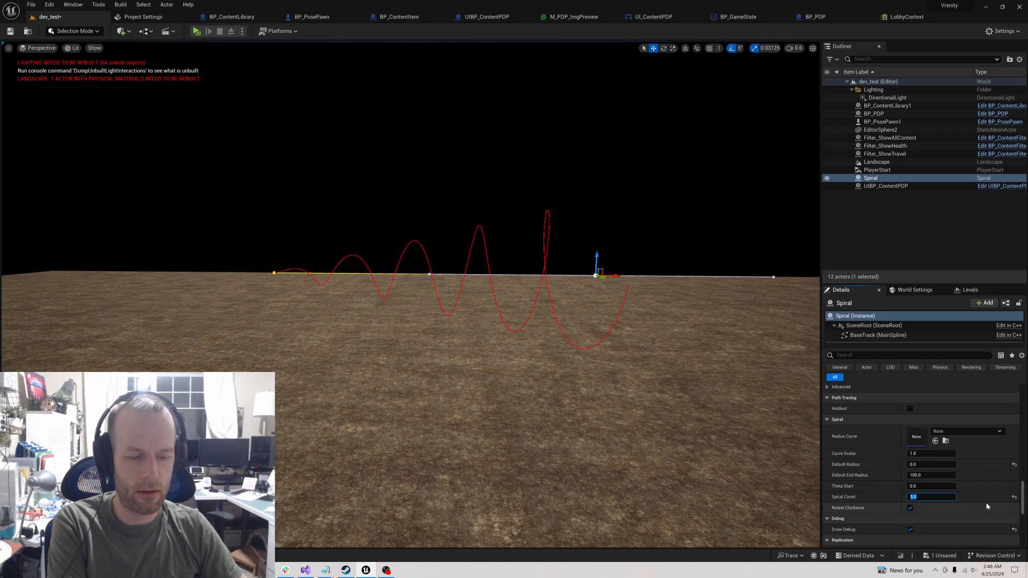
text(30)
key(Return)
right_drag(696, 348, 659, 228)
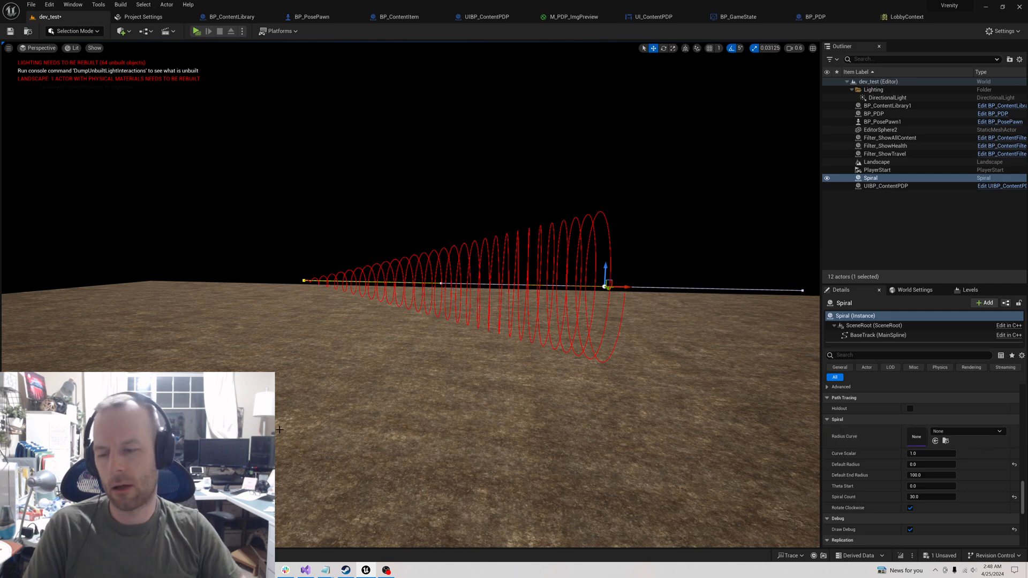
Create a CurveFloat asset named Tornado in the Content/__Global/Curves folder.
key(ctrl+b)
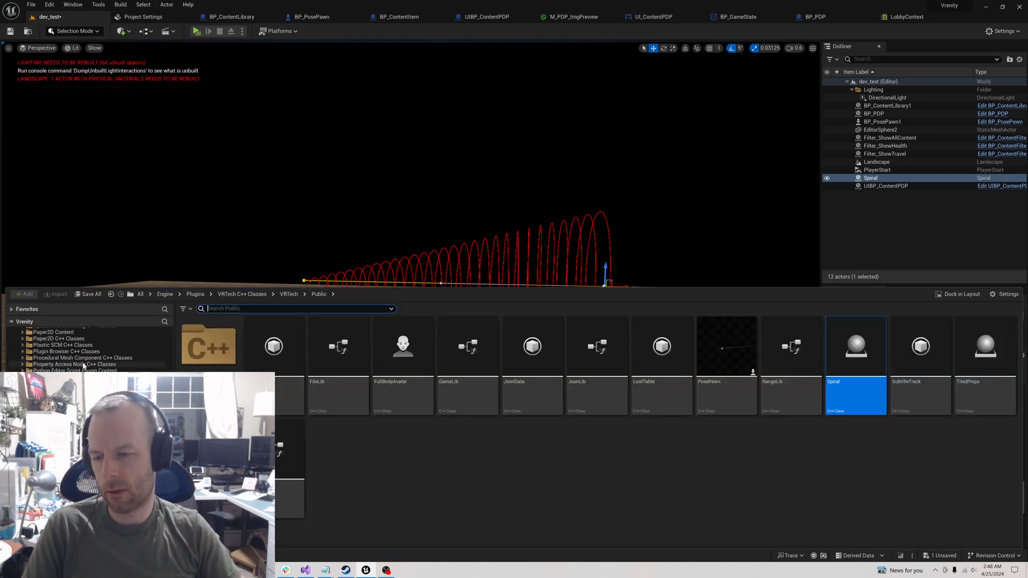
scroll(70, 348, up, 10)
click(70, 352)
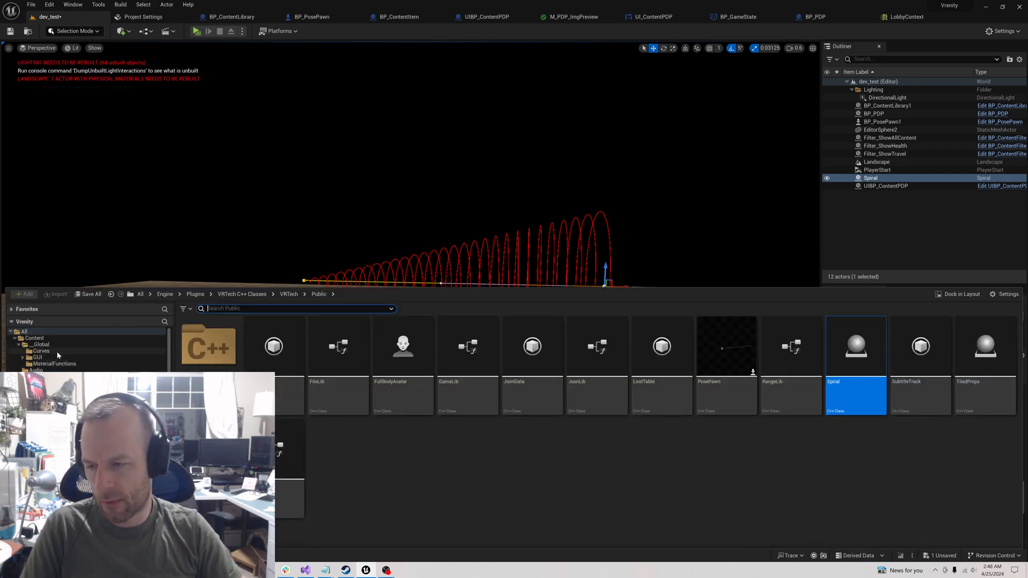
right_click(264, 341)
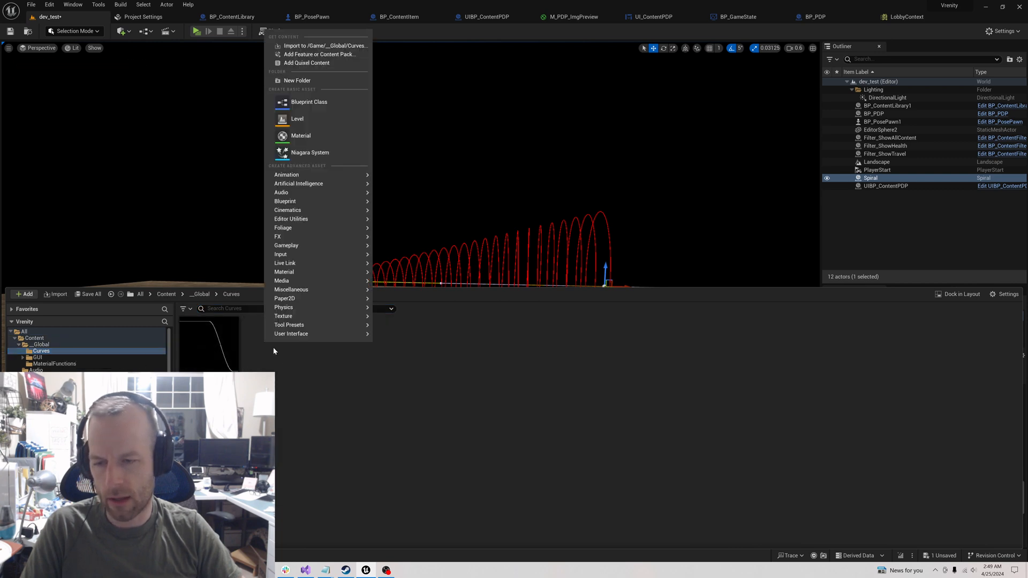
mouse_move(330, 196)
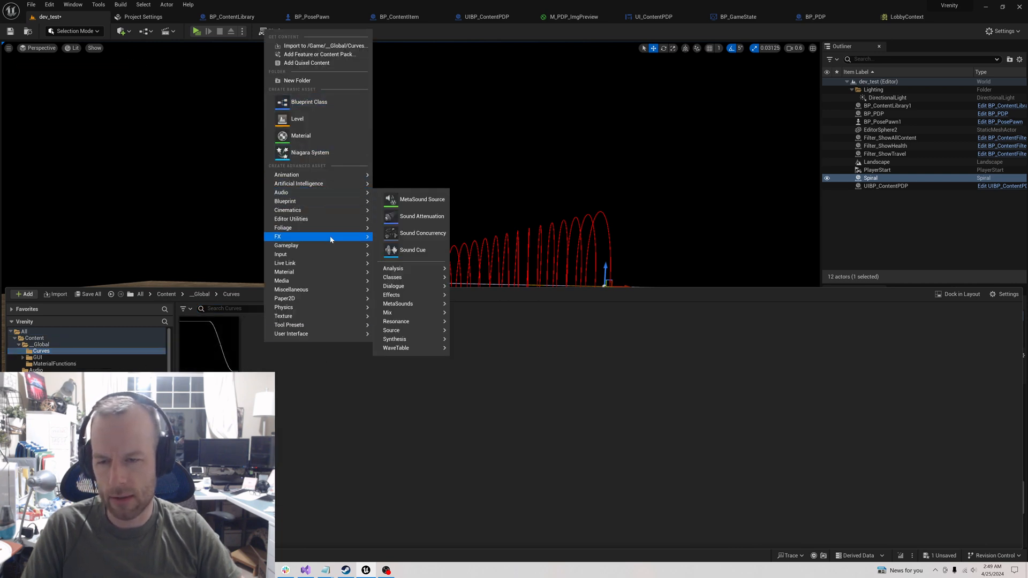
mouse_move(324, 291)
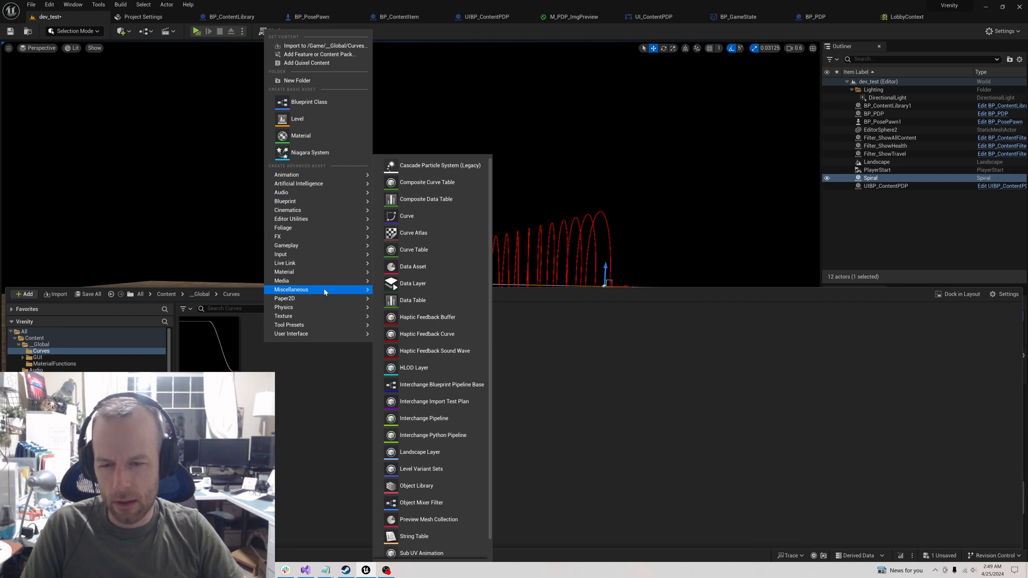
click(444, 217)
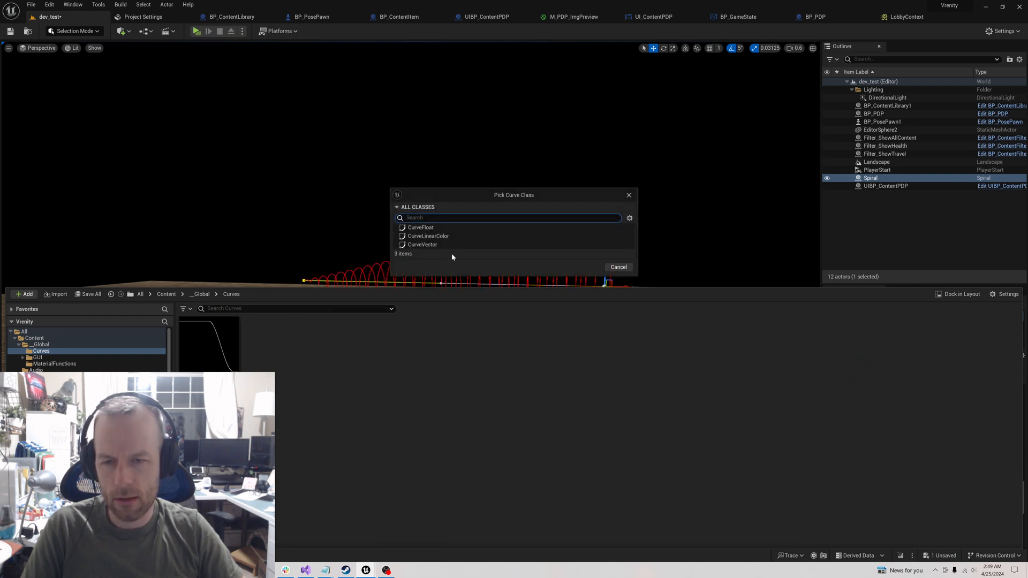
click(439, 228)
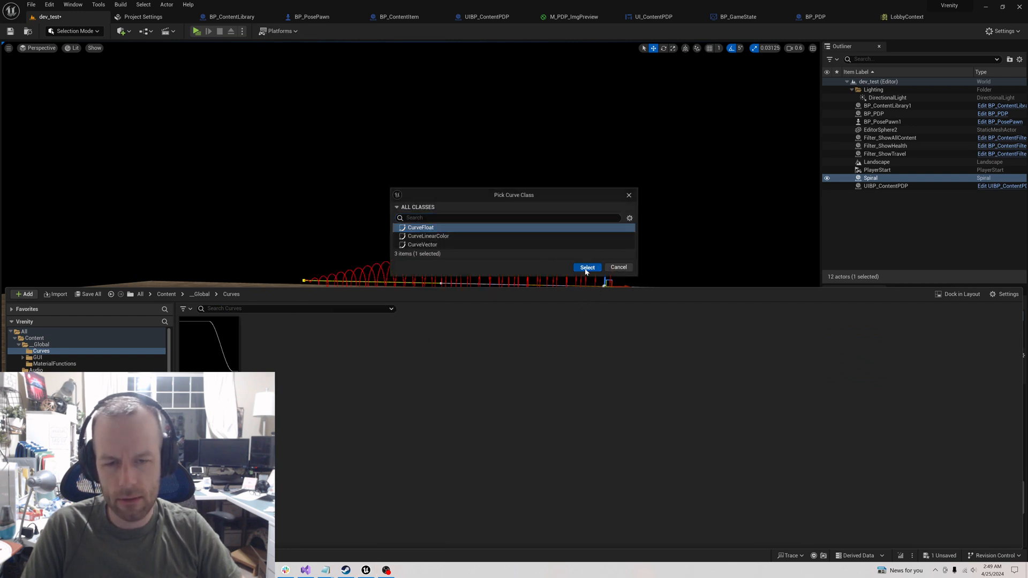
click(587, 267)
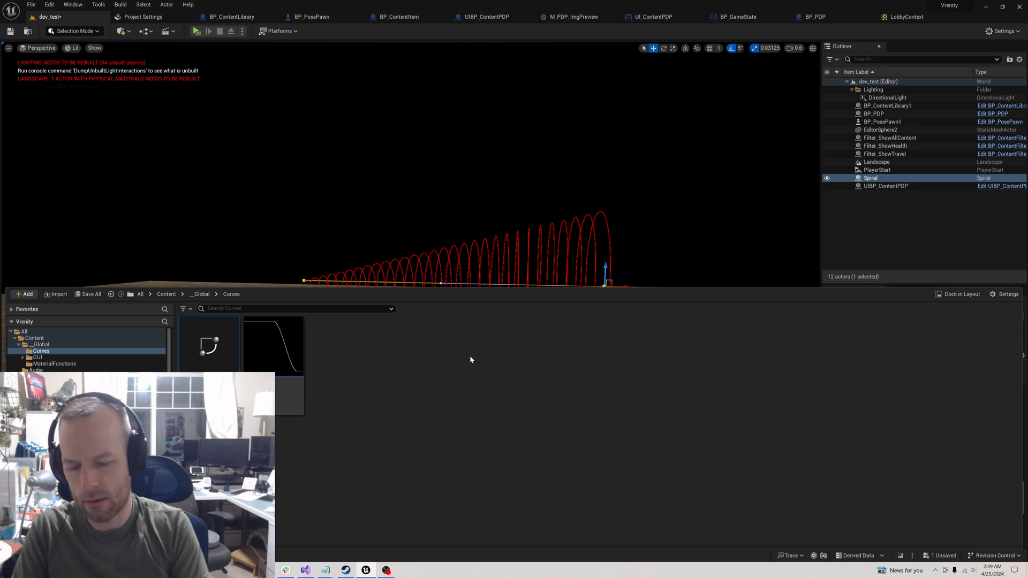
key(Return)
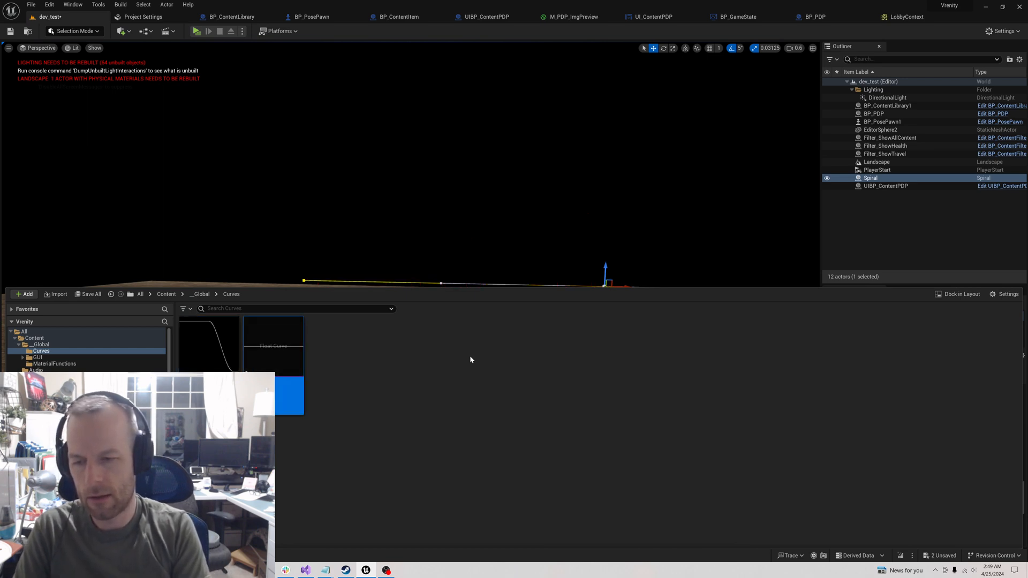
Open the Tornado curve and add its first key, placed at time 0 with a value of about 5.
double_click(273, 345)
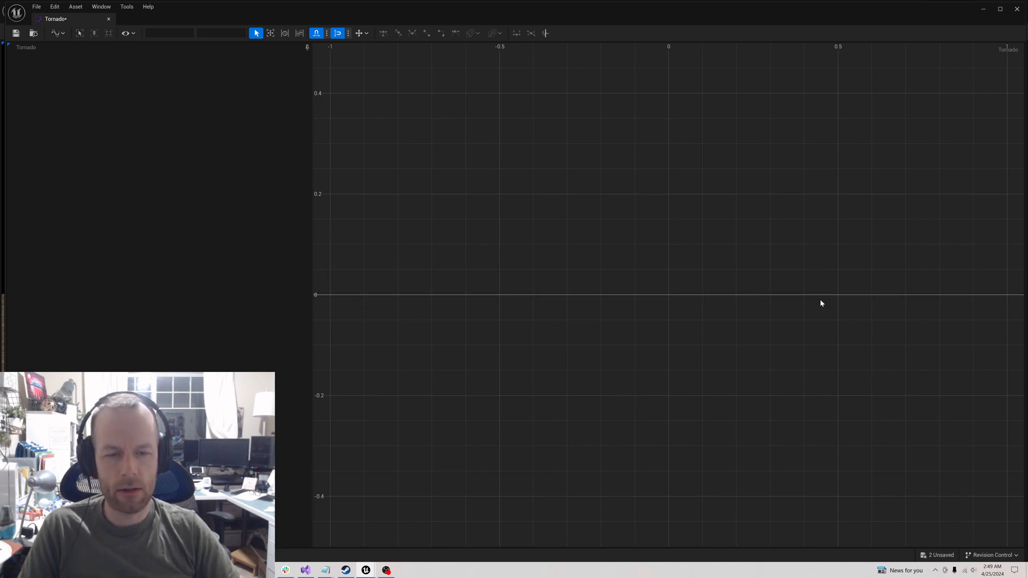
right_click(331, 272)
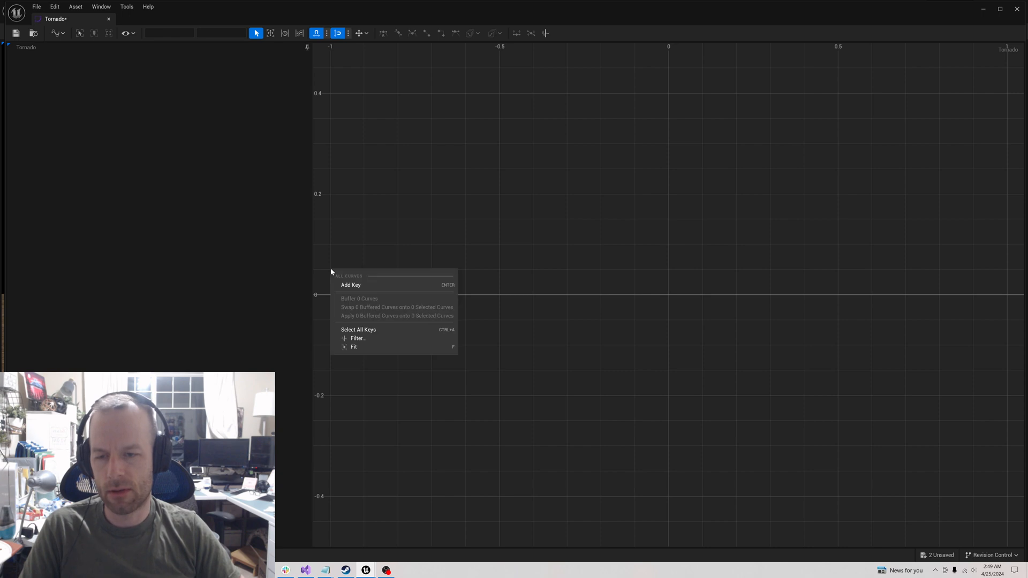
click(355, 283)
drag(331, 295, 332, 106)
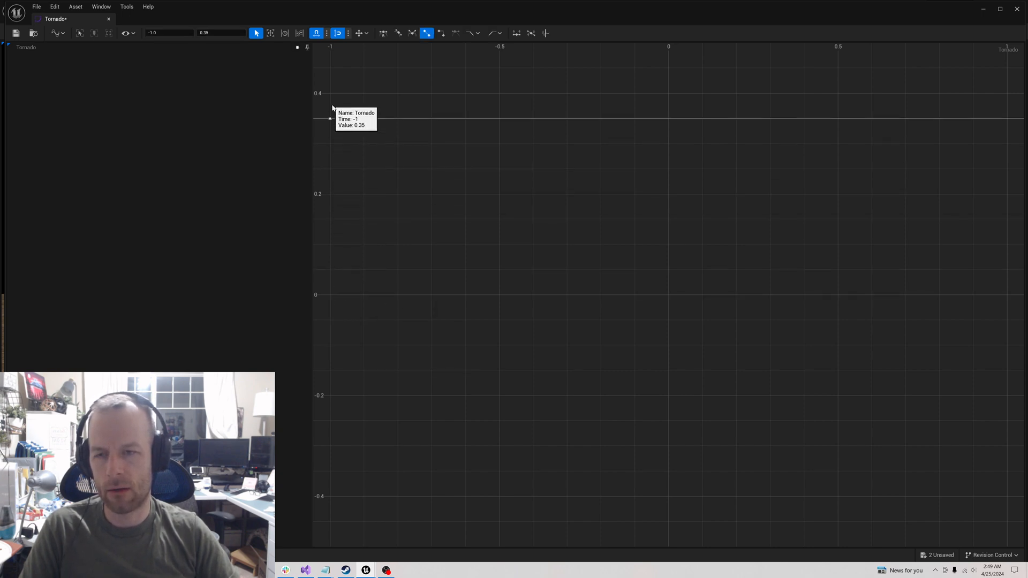
scroll(373, 148, down, 8)
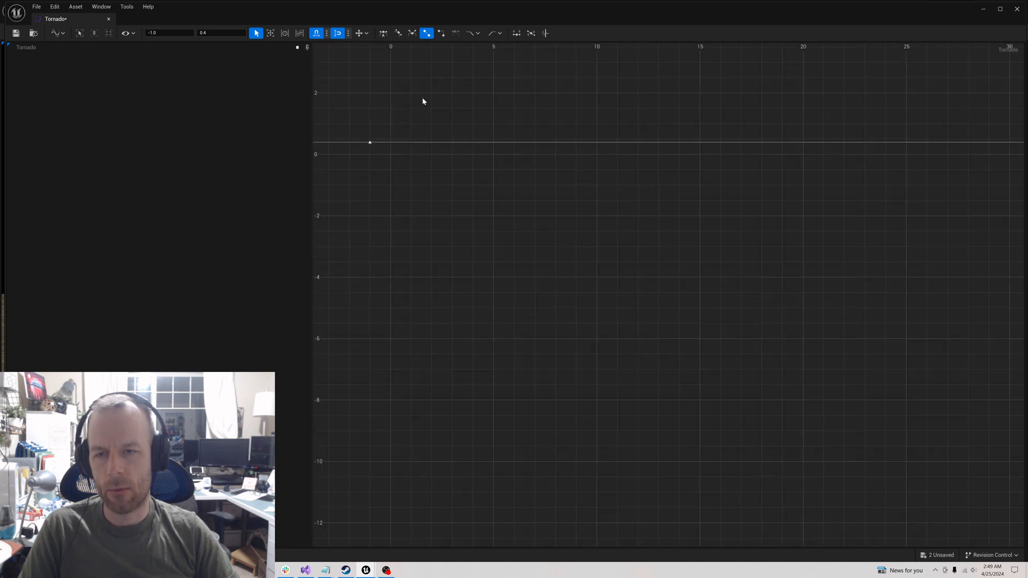
right_drag(435, 85, 444, 300)
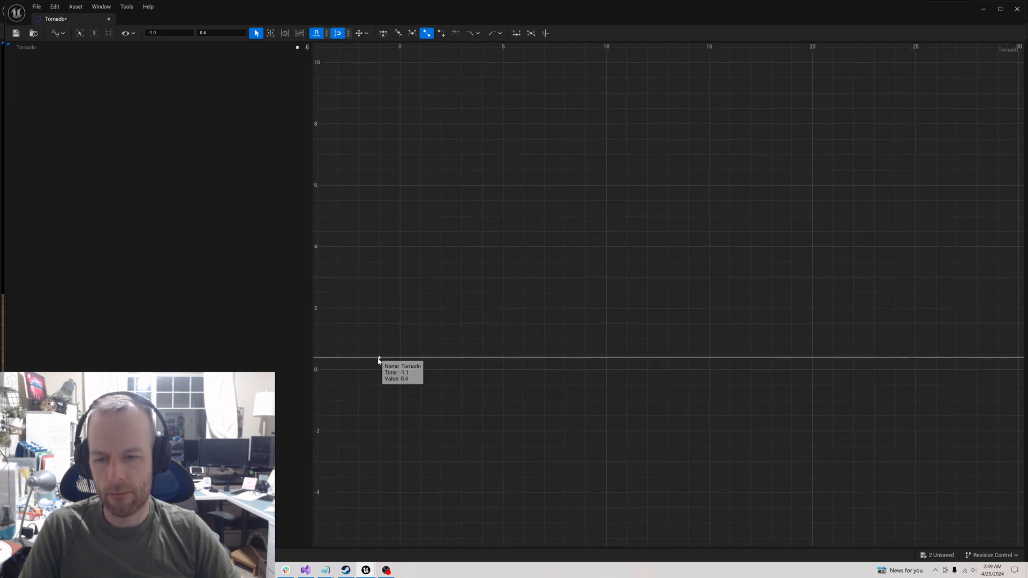
drag(378, 357, 399, 217)
Add a second key at about time 21, value 7.5, and a third key at about time 44 to the Tornado curve.
scroll(551, 305, down, 5)
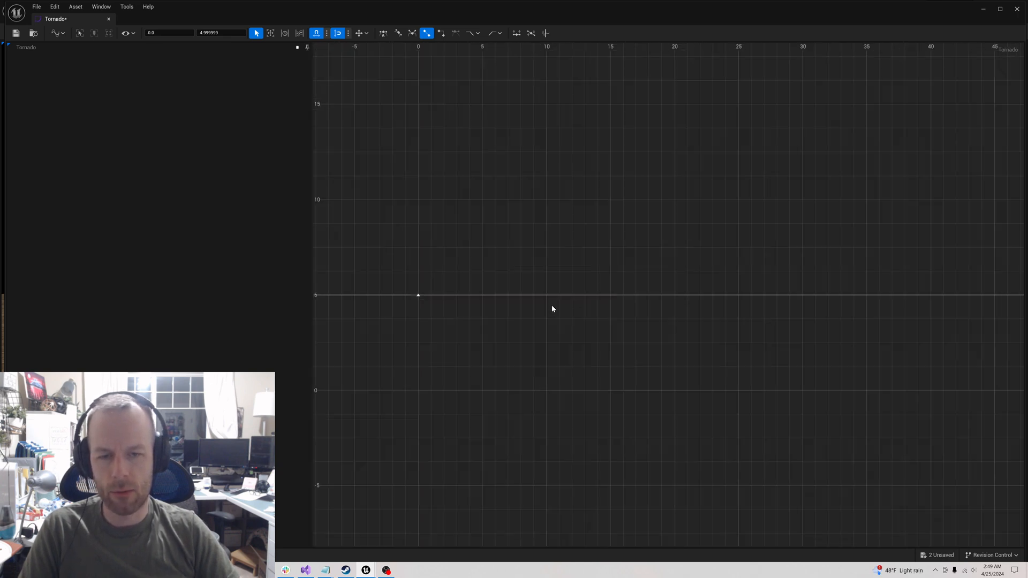
scroll(552, 306, down, 2)
right_drag(656, 221, 614, 230)
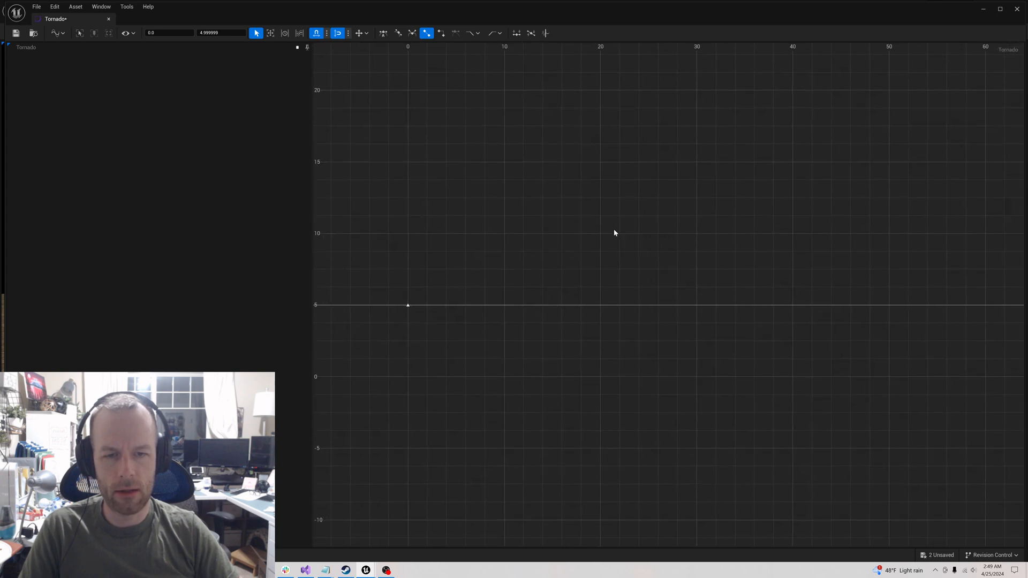
middle_click(568, 279)
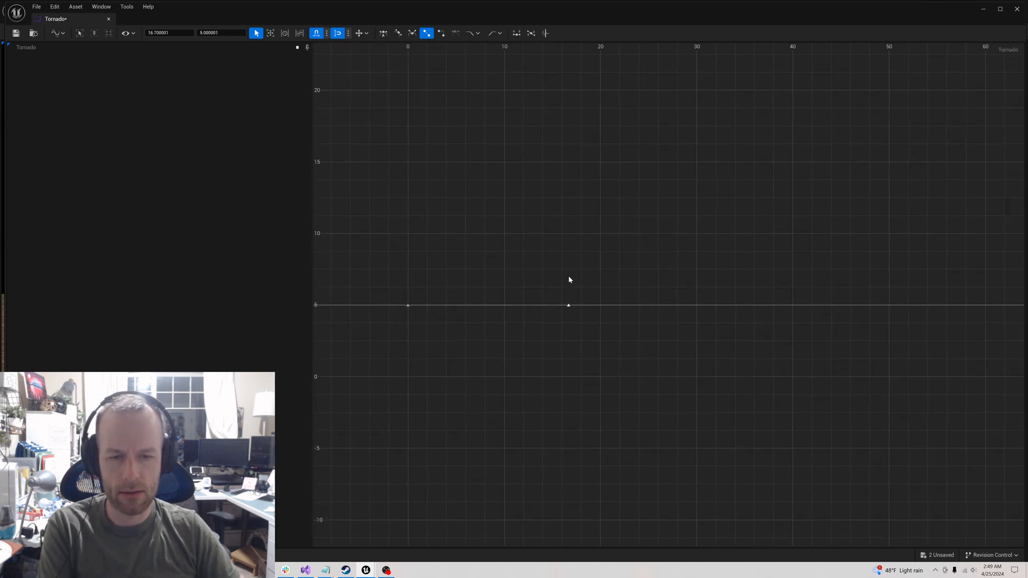
drag(569, 304, 613, 274)
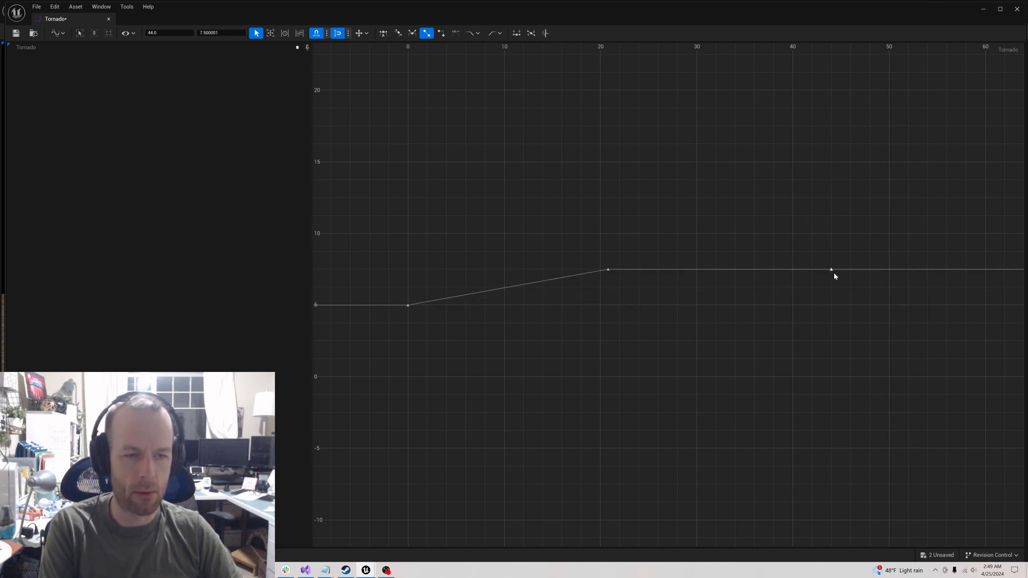
Move the third key to about time 42, value 16.25, and give all three keys smooth cubic interpolation.
drag(832, 271, 407, 357)
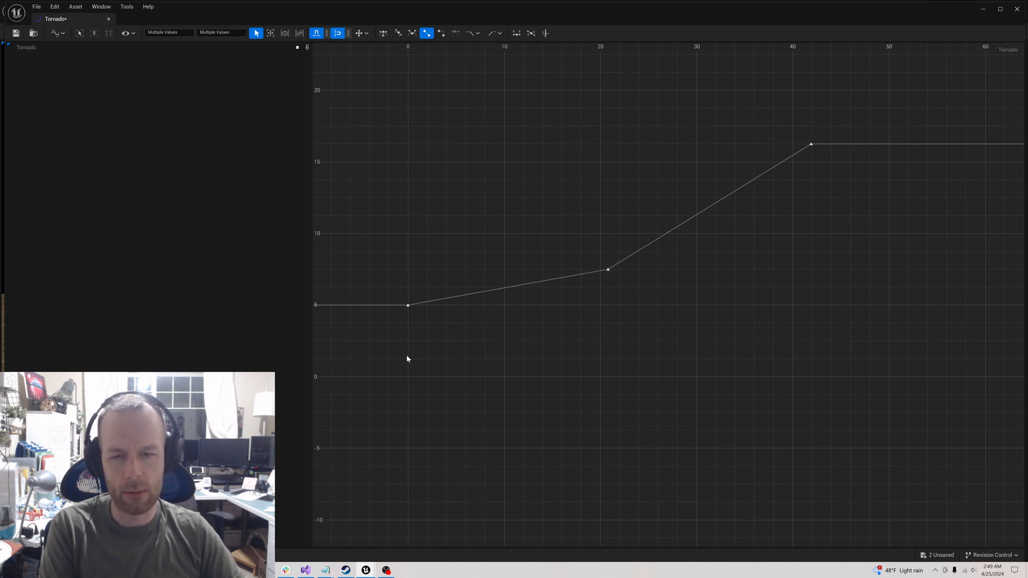
click(385, 34)
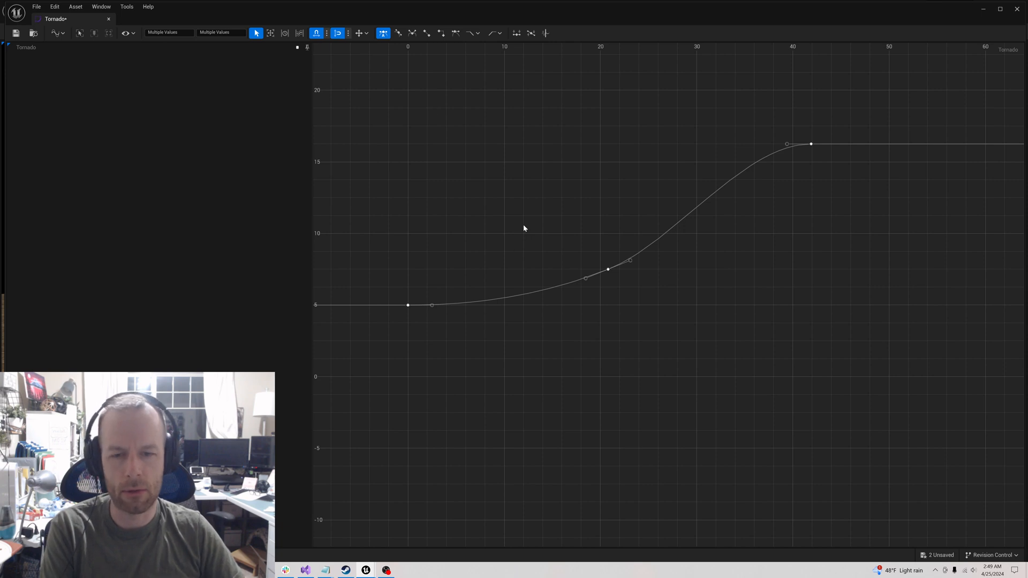
click(524, 228)
Move the last key to about time 44.3, value 13.75, and the middle key to about time 24.6, value 7.5.
click(811, 144)
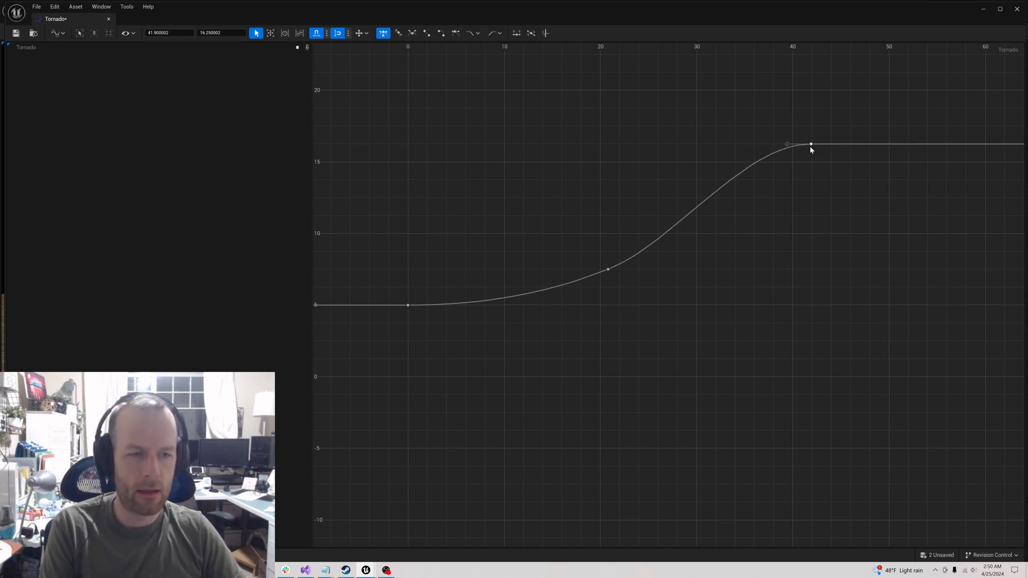
drag(810, 148, 834, 191)
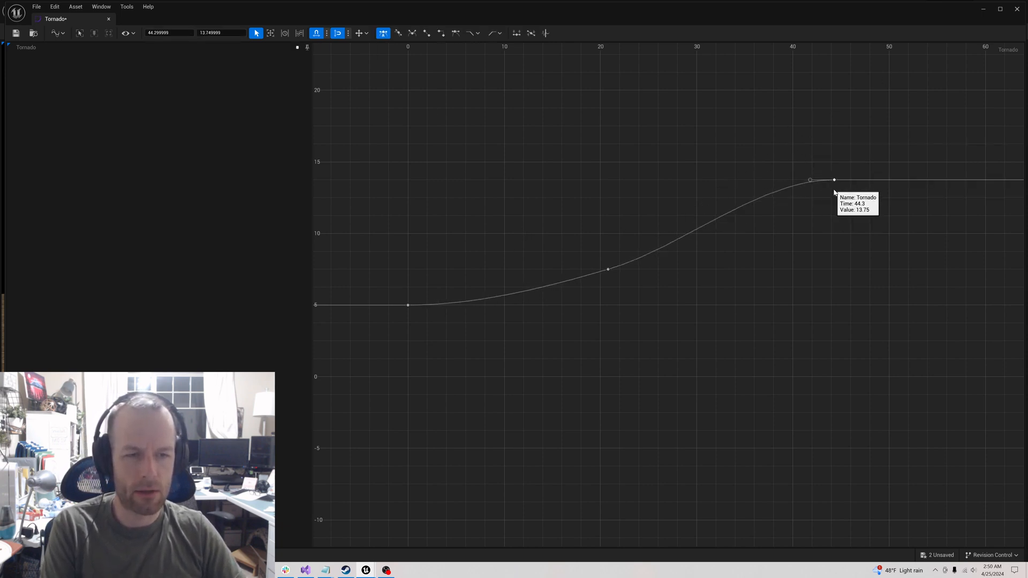
drag(609, 270, 645, 279)
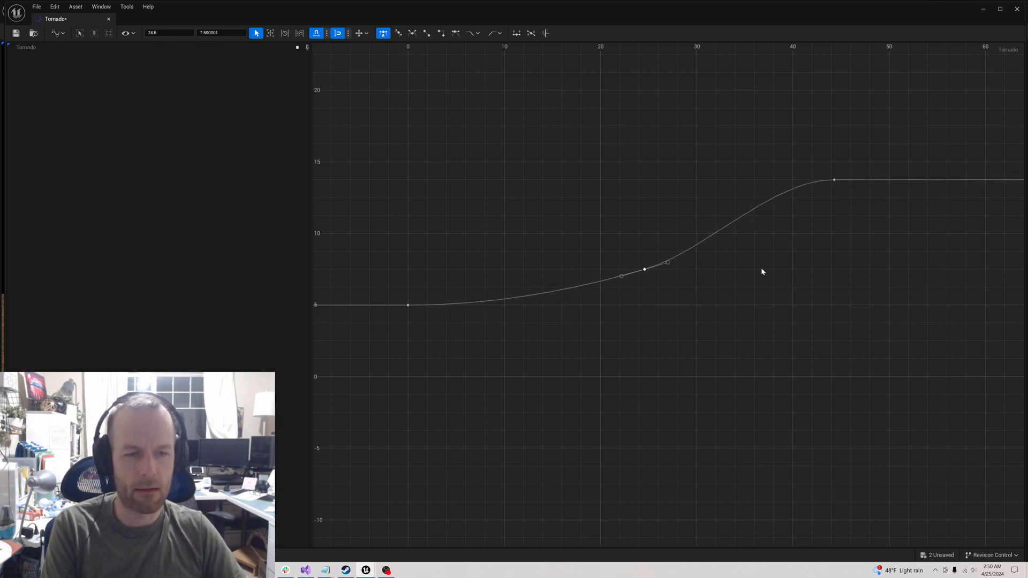
click(762, 272)
scroll(859, 203, down, 3)
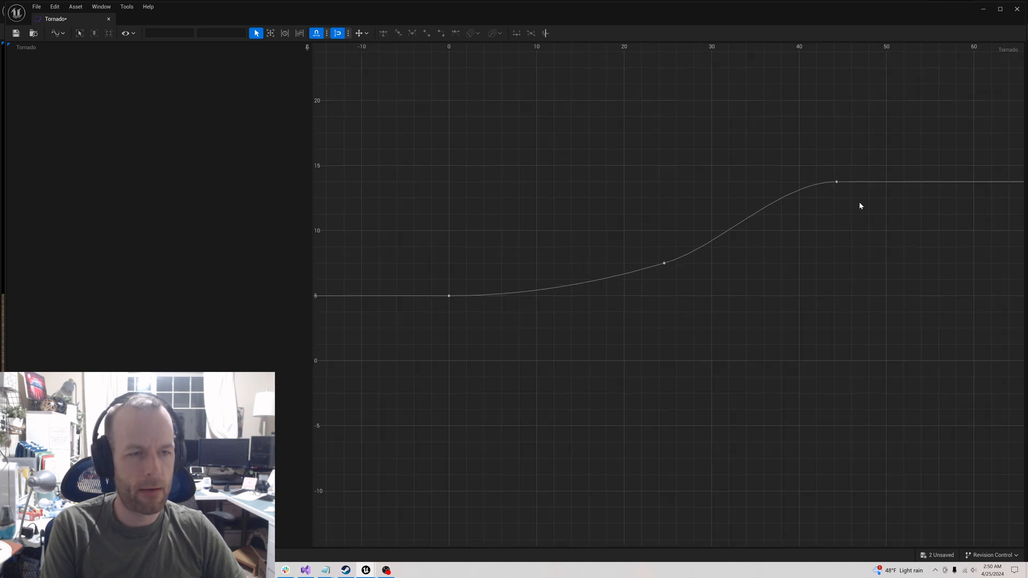
scroll(830, 228, up, 5)
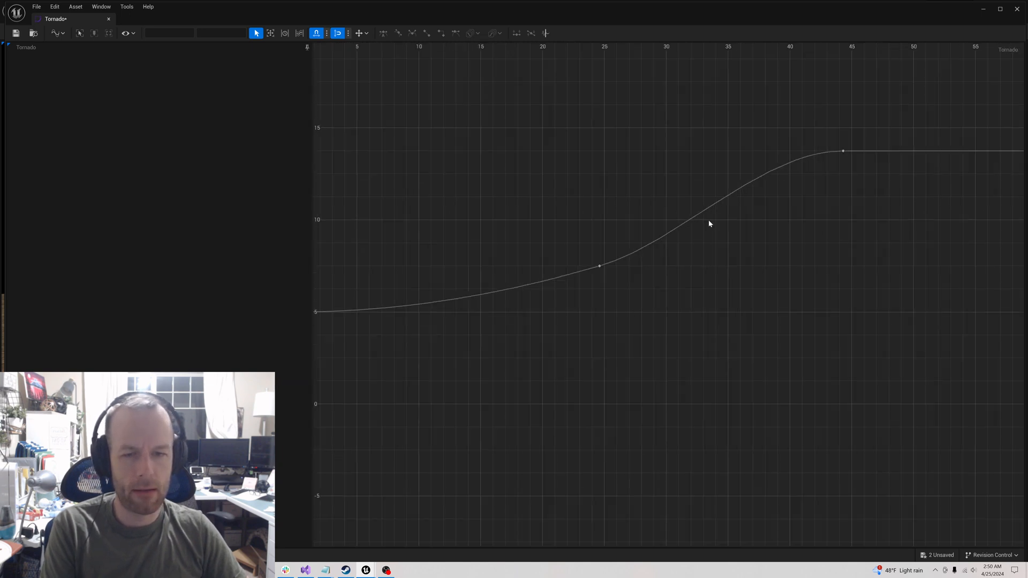
Save the Tornado curve and assign it as the Spiral actor's Radius Curve in the level.
click(17, 34)
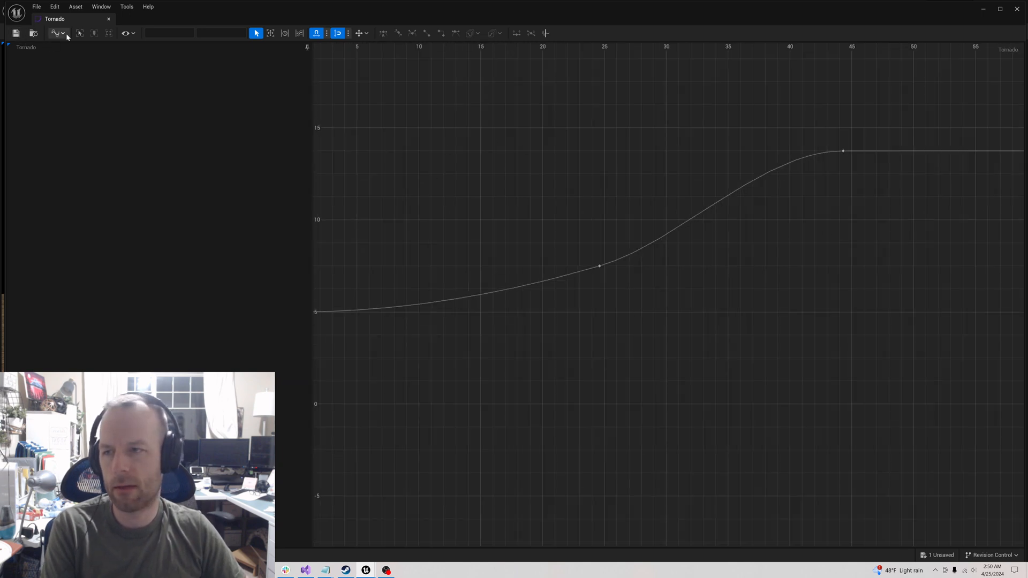
click(983, 11)
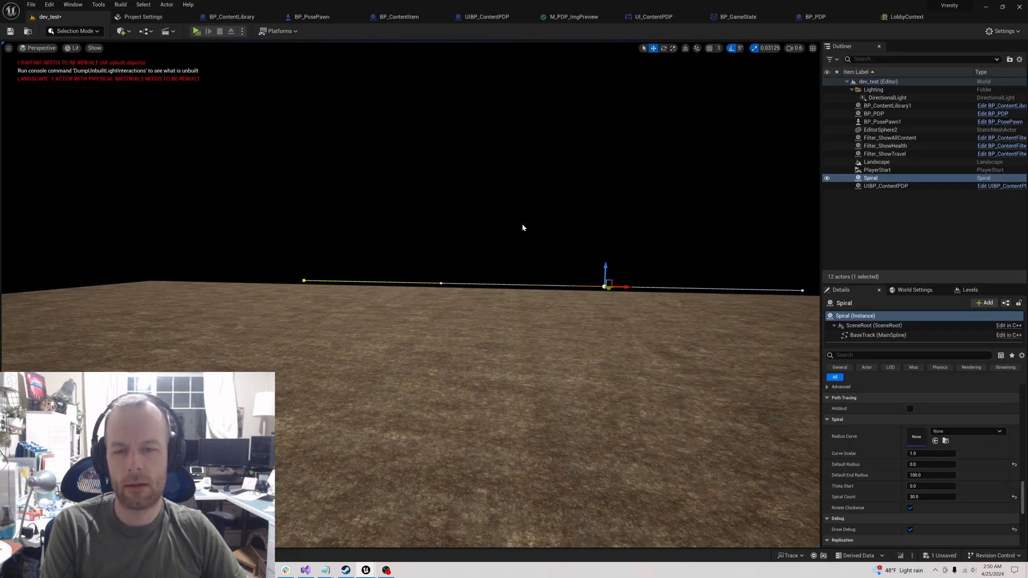
click(935, 440)
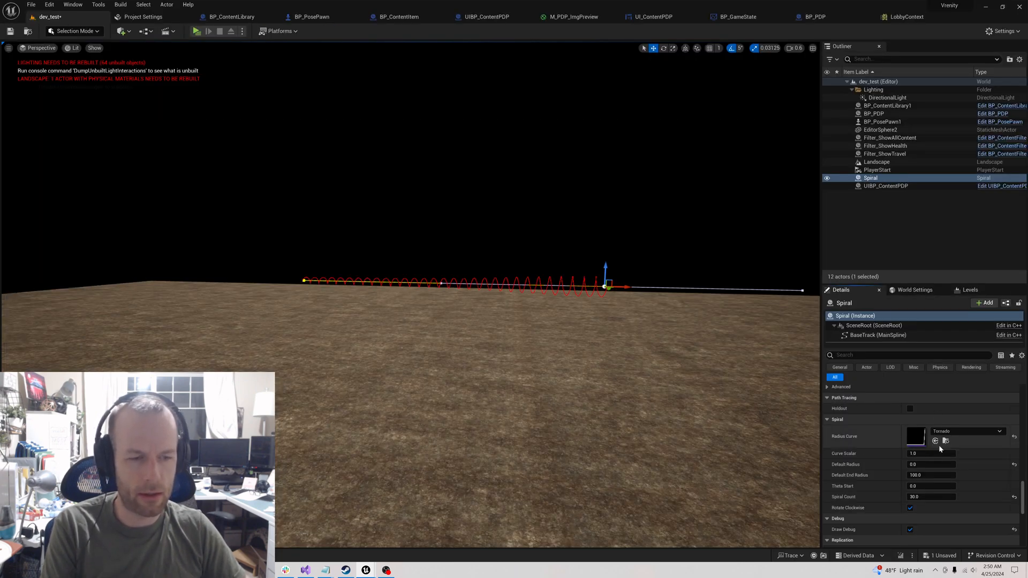
Reopen the Tornado curve and move its last key to about time 78, value 30.
right_drag(479, 297, 418, 308)
key(w)
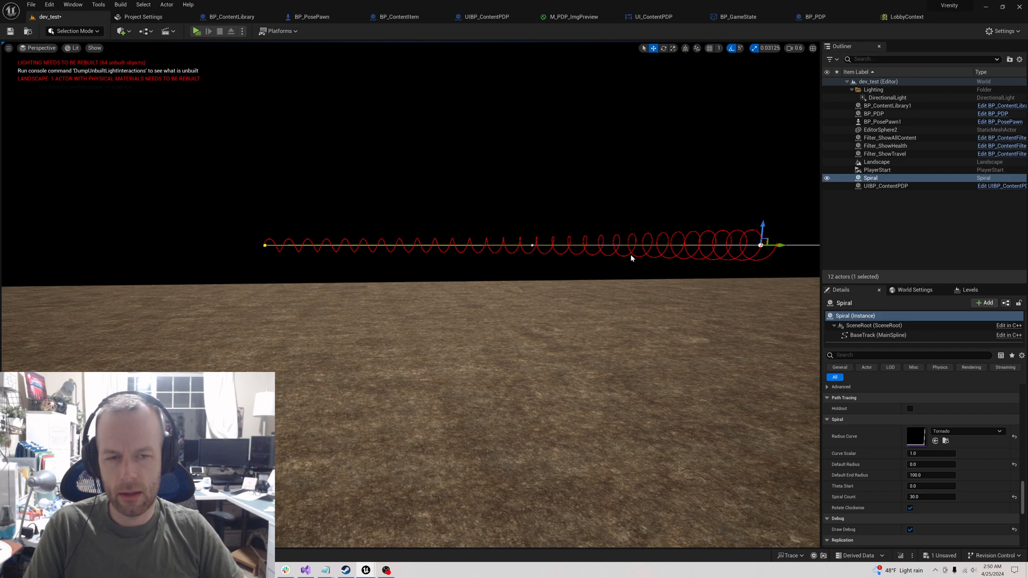
key(d)
right_drag(631, 258, 590, 272)
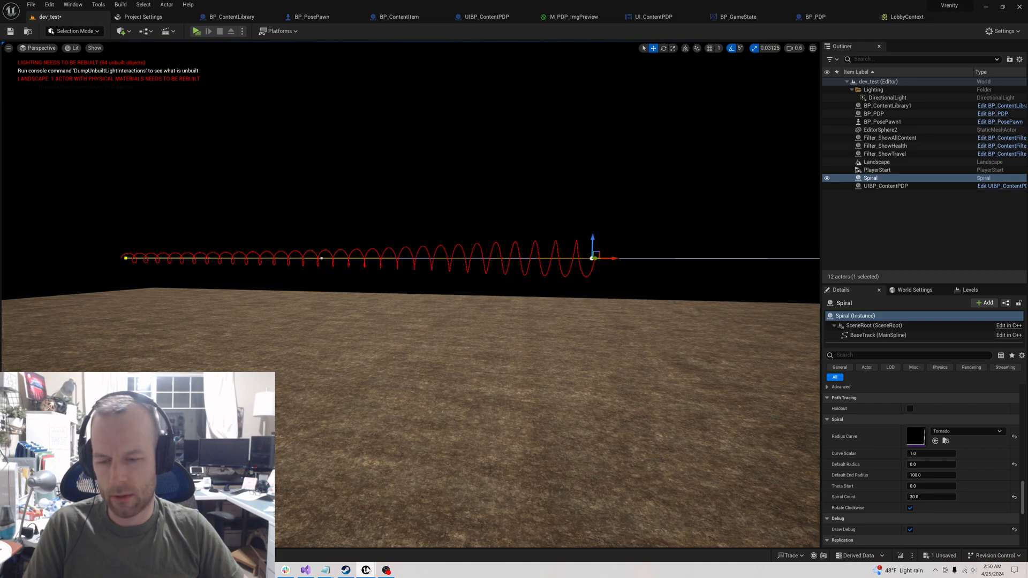
mouse_move(366, 571)
click(419, 538)
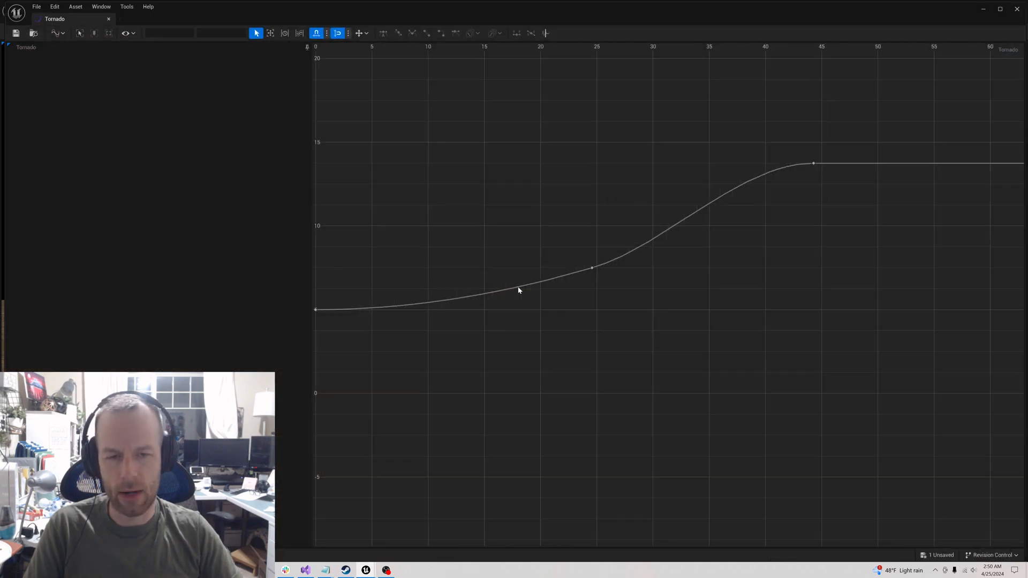
drag(769, 289, 770, 289)
right_drag(769, 289, 708, 388)
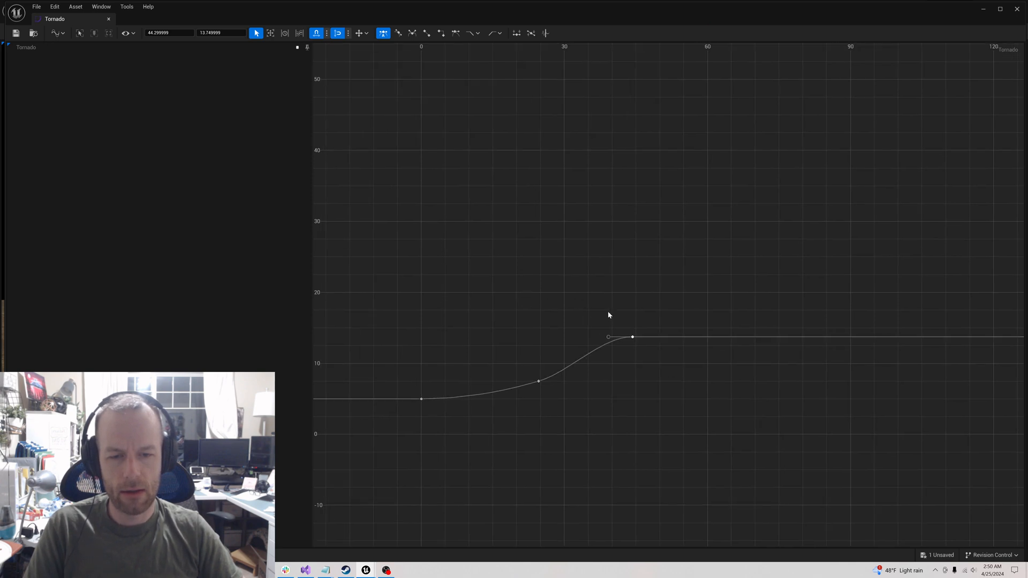
drag(632, 337, 792, 217)
drag(793, 219, 794, 220)
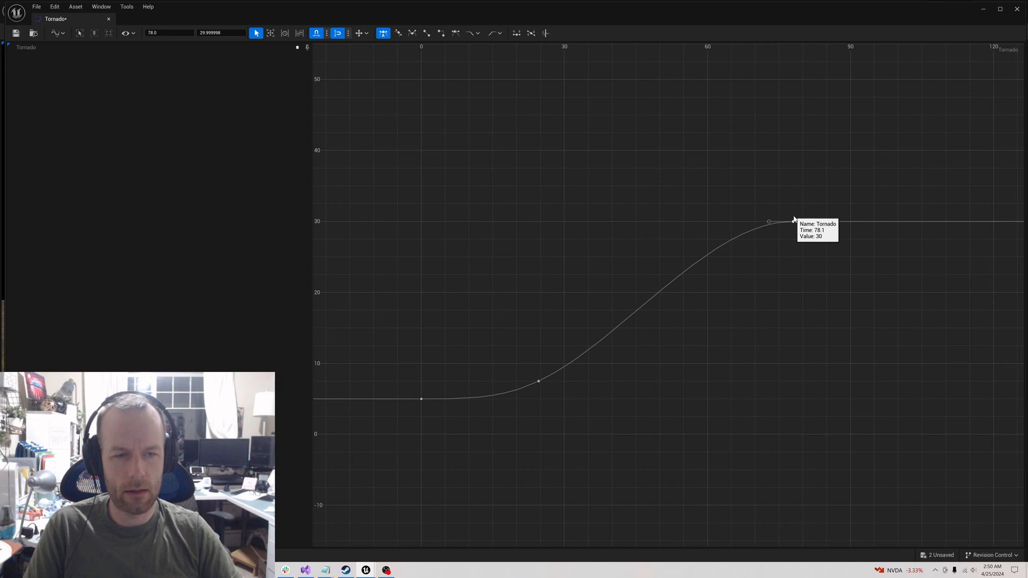
Move the middle key to about time 45, value 12.5, save the Tornado curve and return to the level.
drag(538, 382, 637, 345)
click(459, 169)
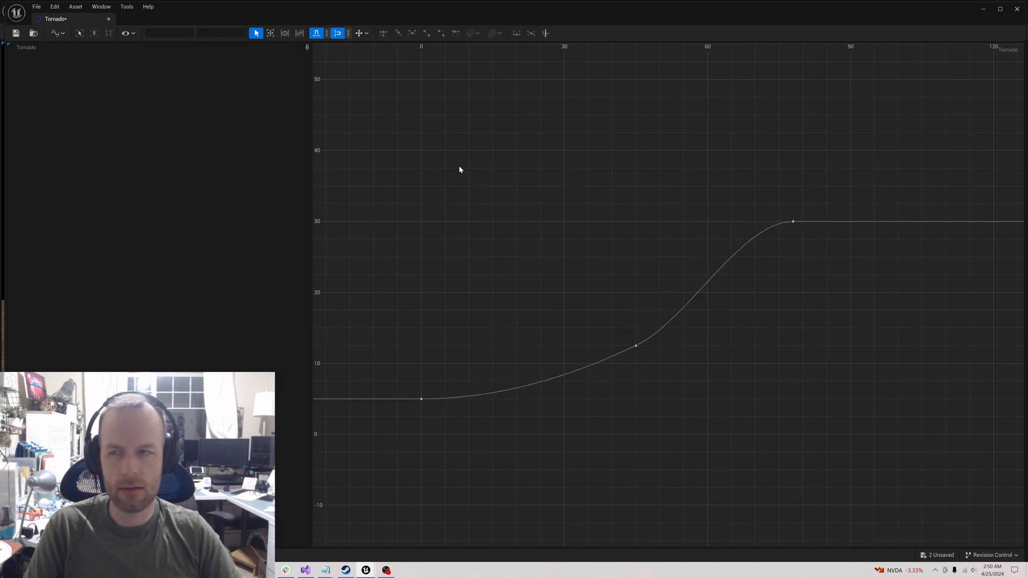
click(16, 33)
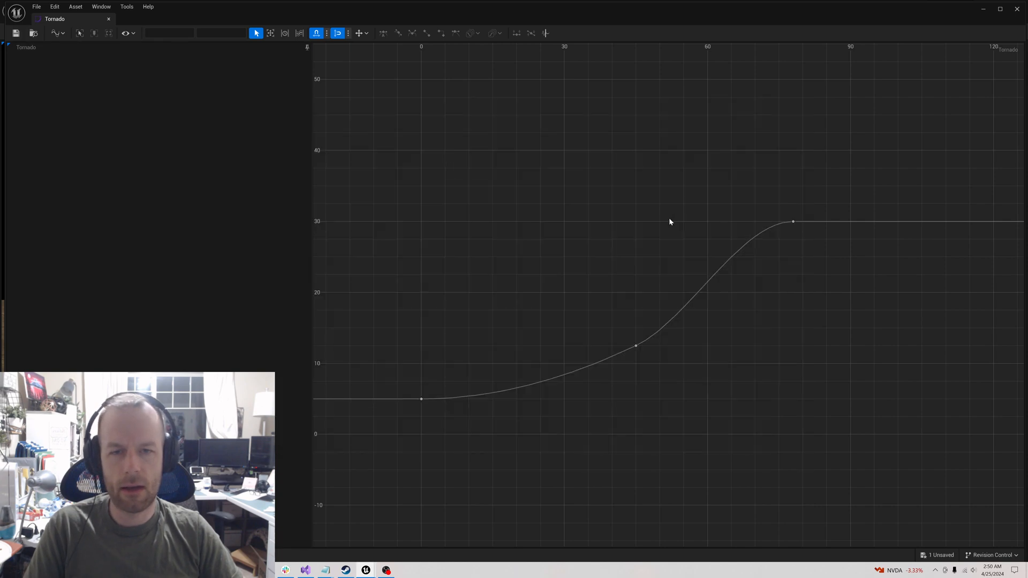
click(986, 9)
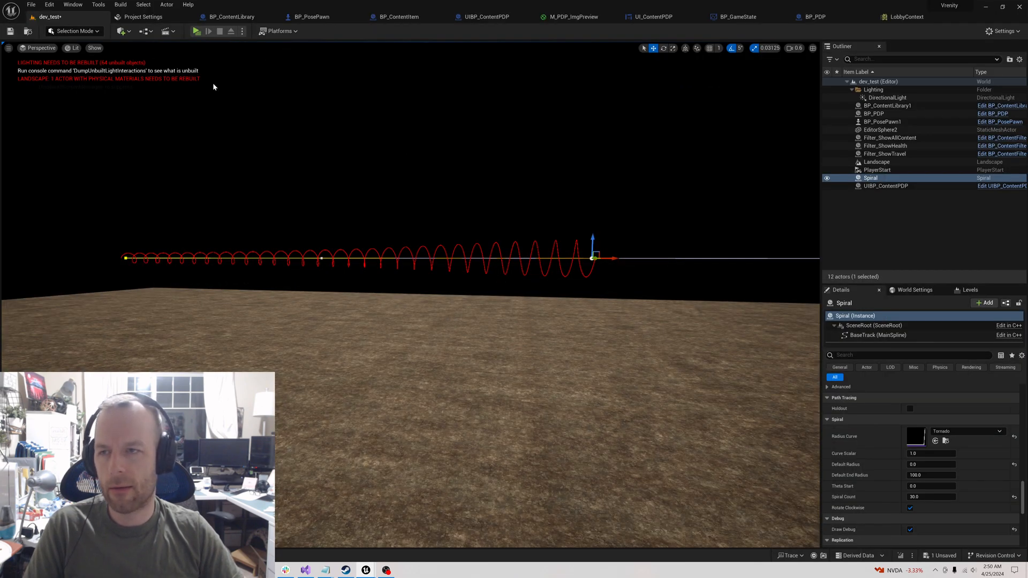
Turn the Spiral's Draw Debug off and on again to redraw it with the edited curve, and view the result.
scroll(926, 482, down, 1)
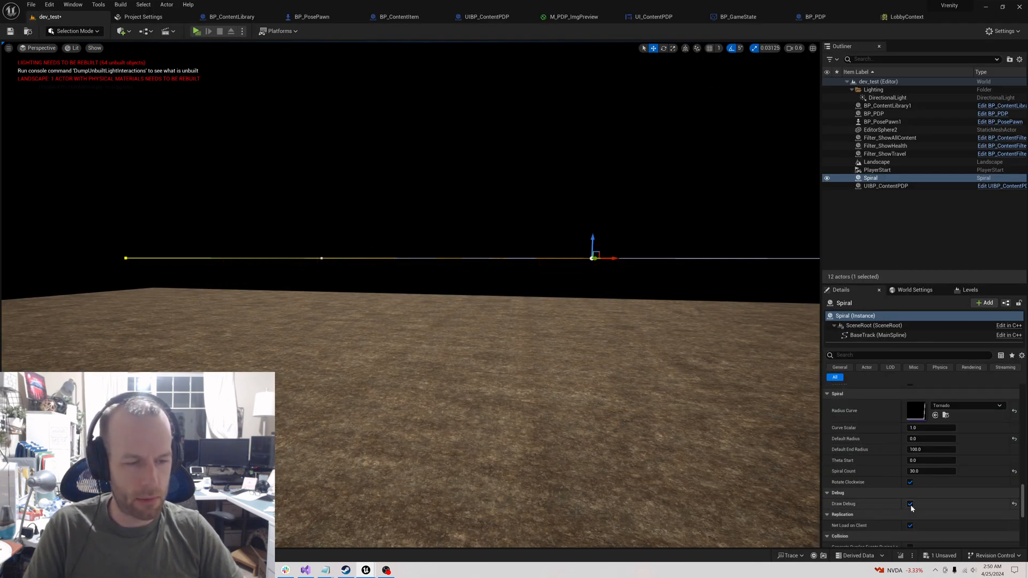
click(911, 505)
click(910, 505)
mouse_move(380, 321)
right_down()
mouse_move(315, 301)
mouse_move(225, 342)
mouse_move(429, 335)
mouse_move(332, 332)
mouse_move(407, 292)
mouse_move(366, 303)
right_up()
key(w)
key(s)
key(a)
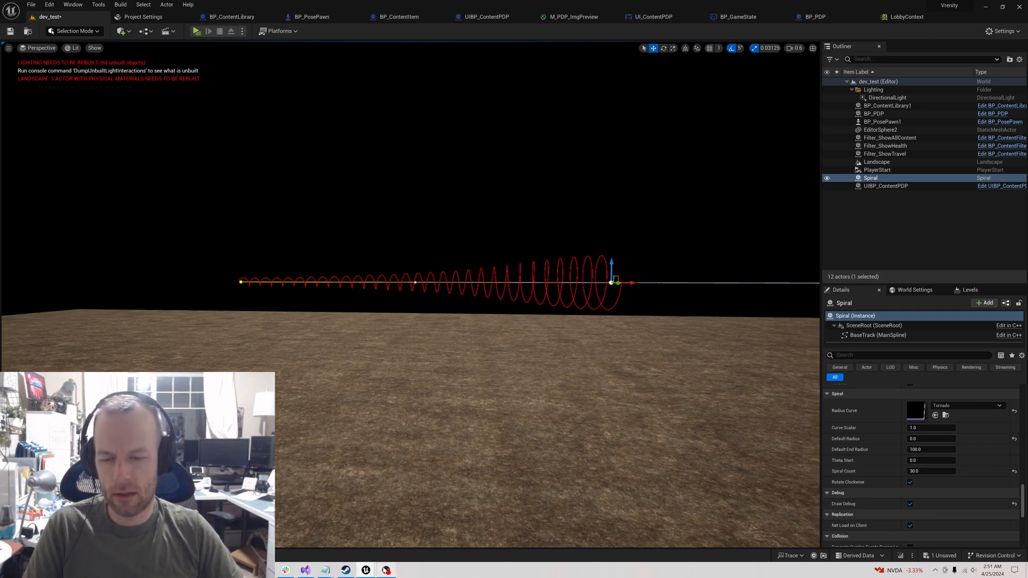
In the Tornado curve, move the last key to about time 143, value 60, and the middle key to about time 90, value 27.5.
click(399, 545)
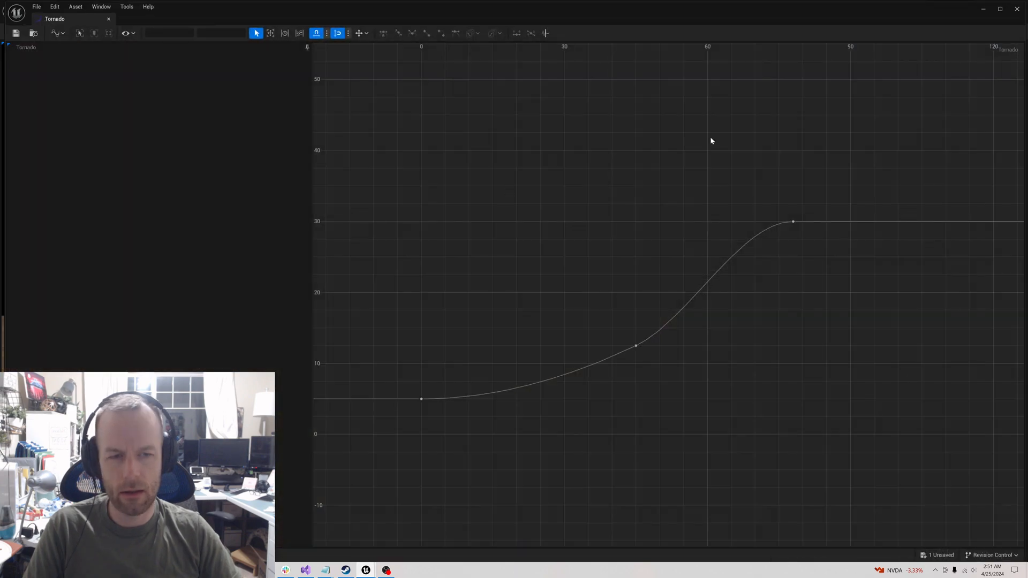
click(793, 221)
right_drag(882, 280, 694, 422)
scroll(688, 384, down, 5)
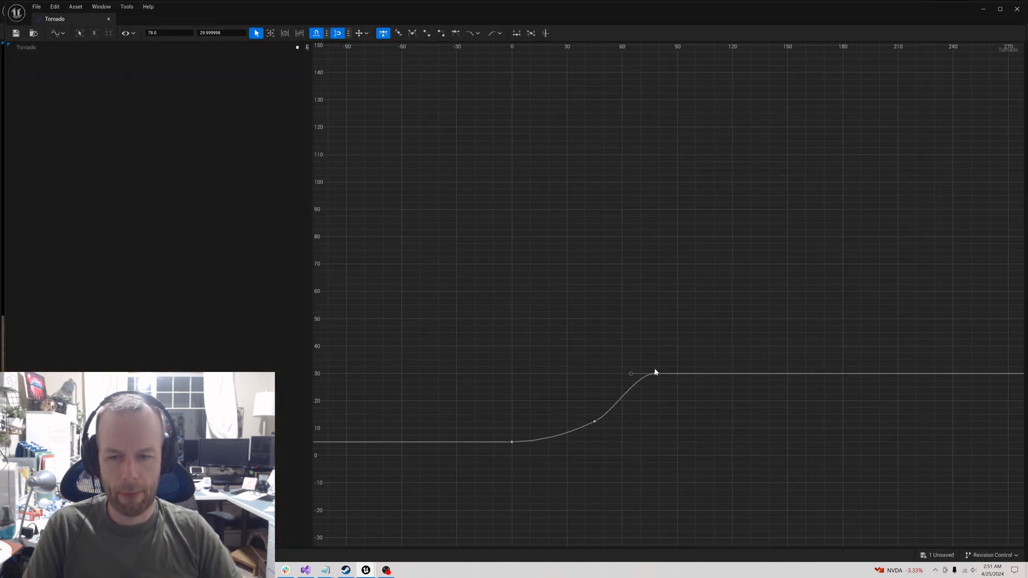
drag(656, 374, 776, 279)
drag(594, 421, 676, 384)
click(765, 383)
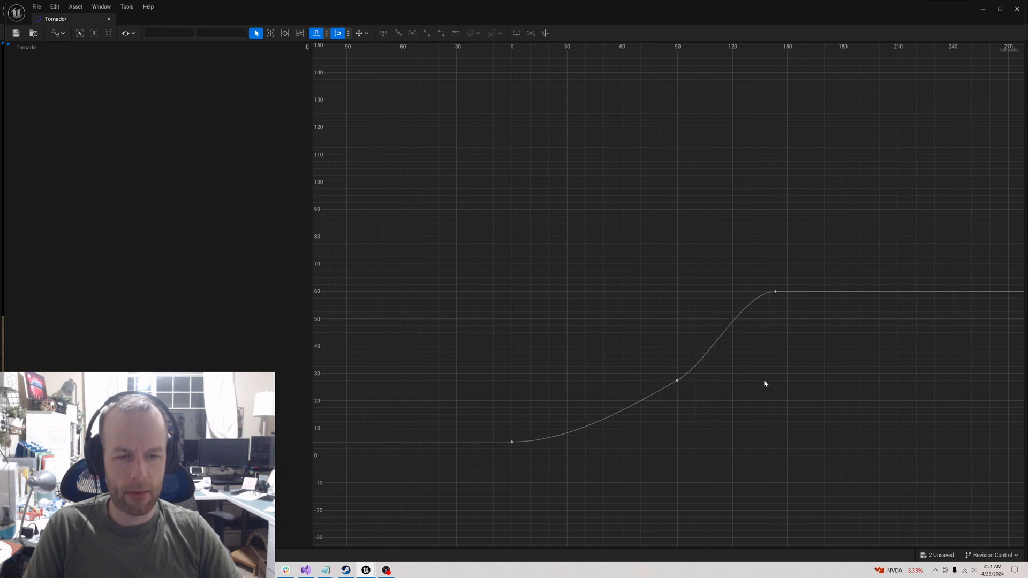
Save the Tornado curve and refresh the Spiral's debug drawing in the level.
click(16, 33)
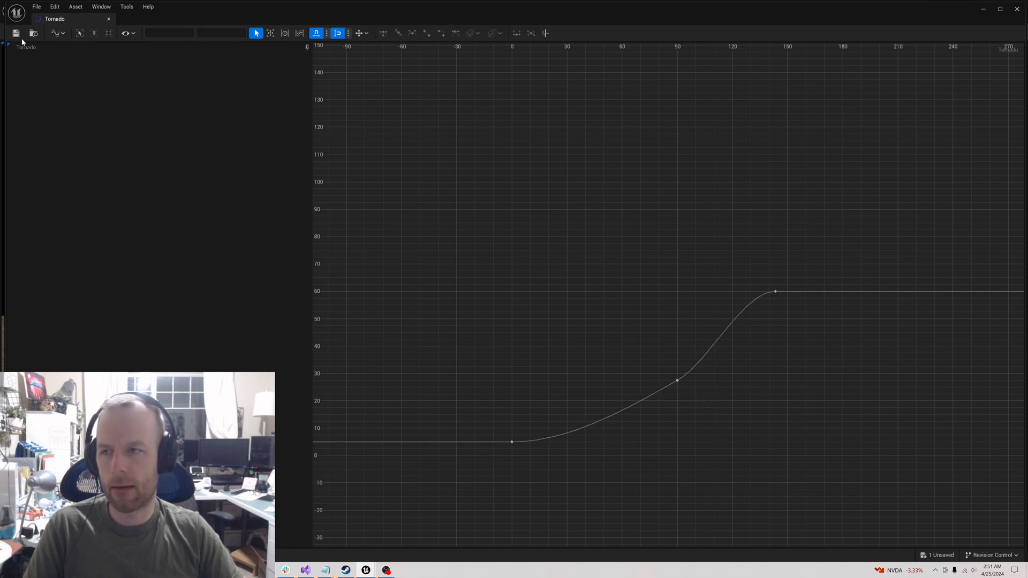
click(983, 10)
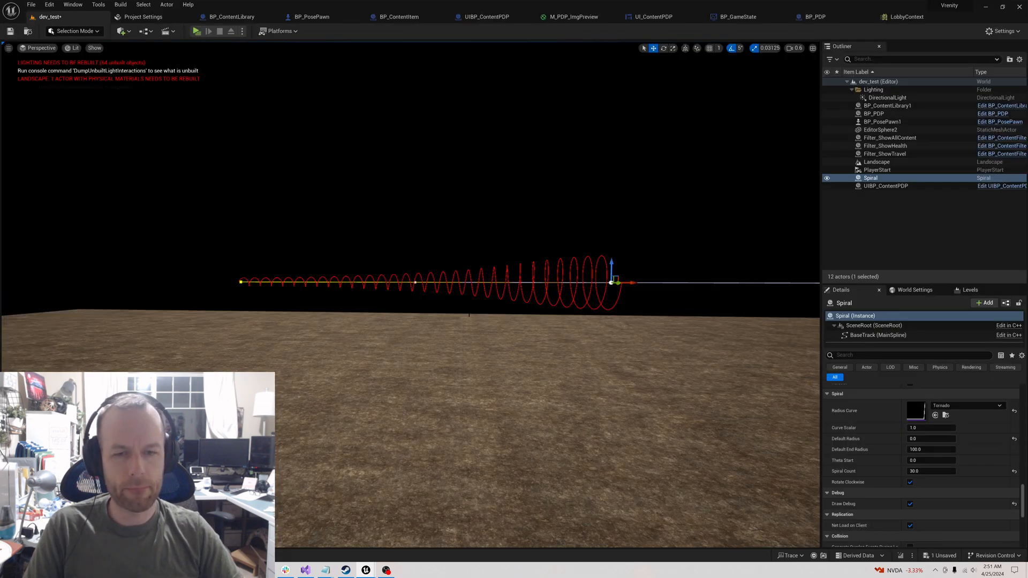
click(909, 504)
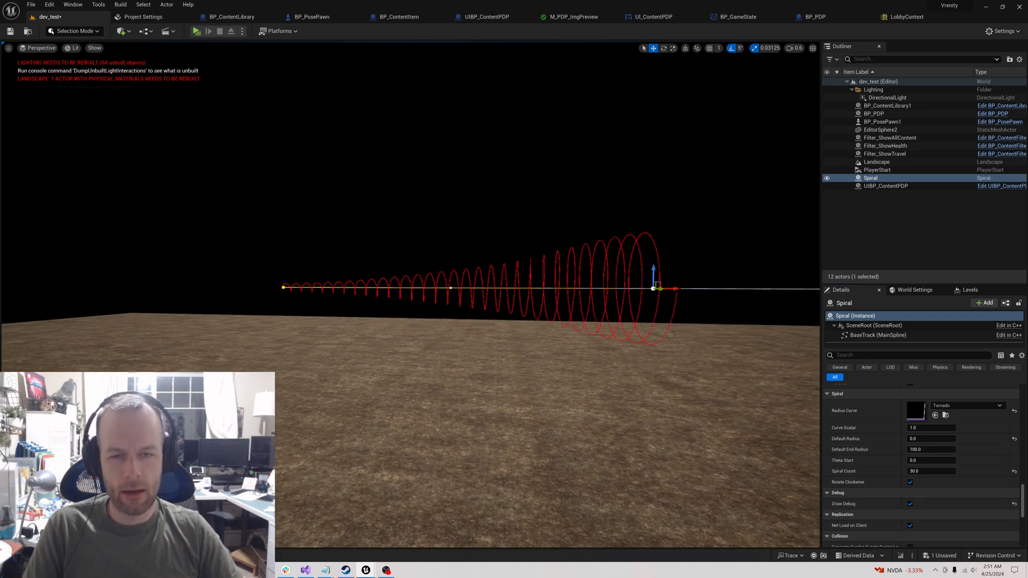
right_drag(514, 289, 617, 332)
key(w)
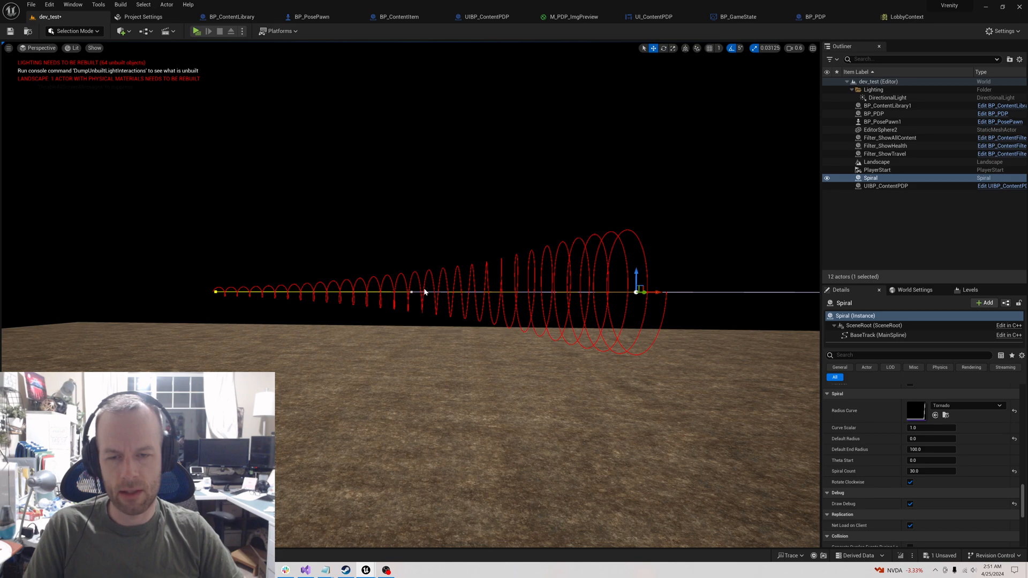
key(d)
right_drag(610, 267, 659, 272)
Rotate the whole Spiral actor upright so its narrow end points down and its wide end up.
right_drag(497, 269, 530, 267)
key(s)
key(a)
click(255, 296)
key(e)
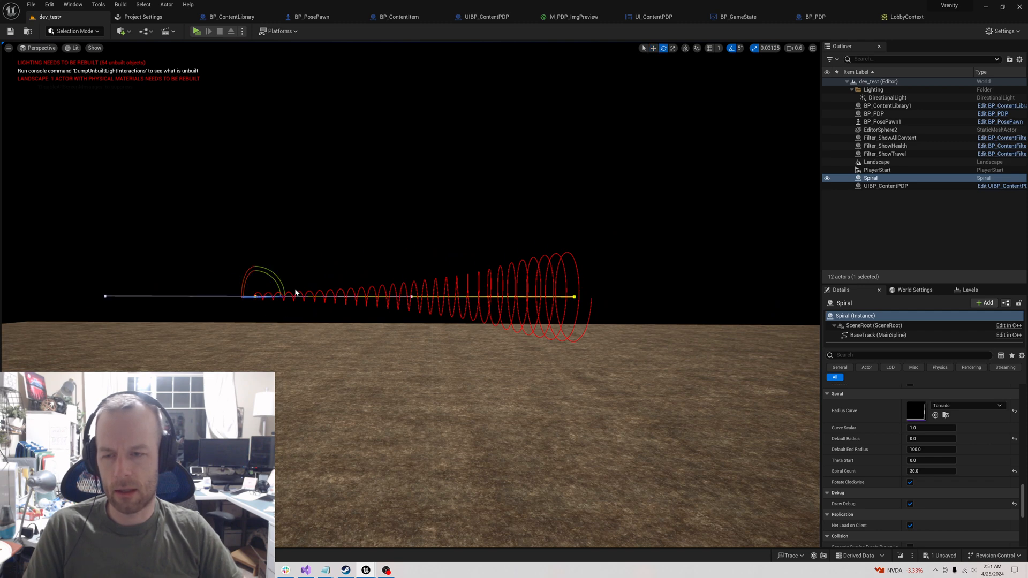
mouse_move(276, 279)
mouse_down()
mouse_move(299, 256)
mouse_move(276, 279)
mouse_up()
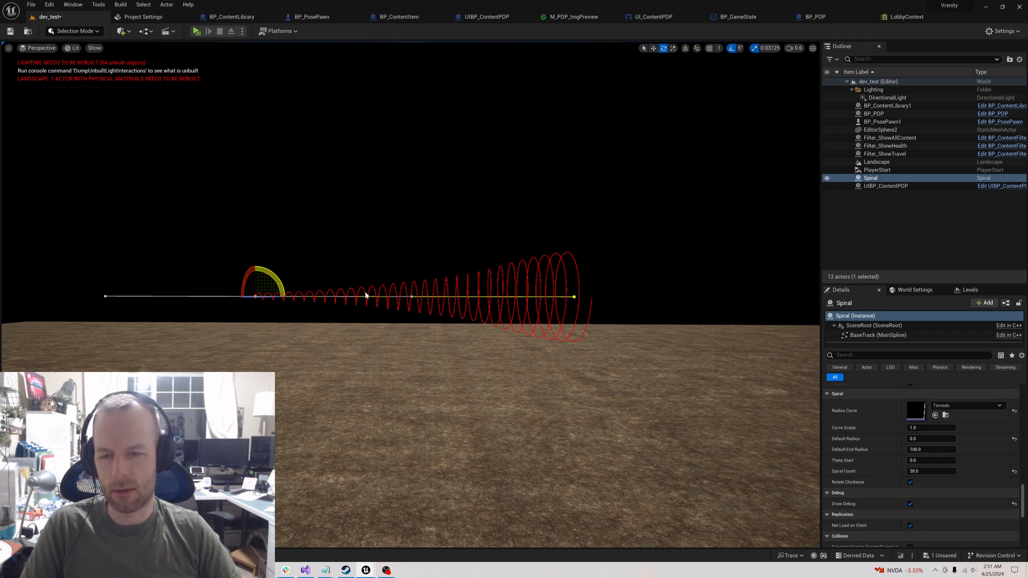
click(865, 316)
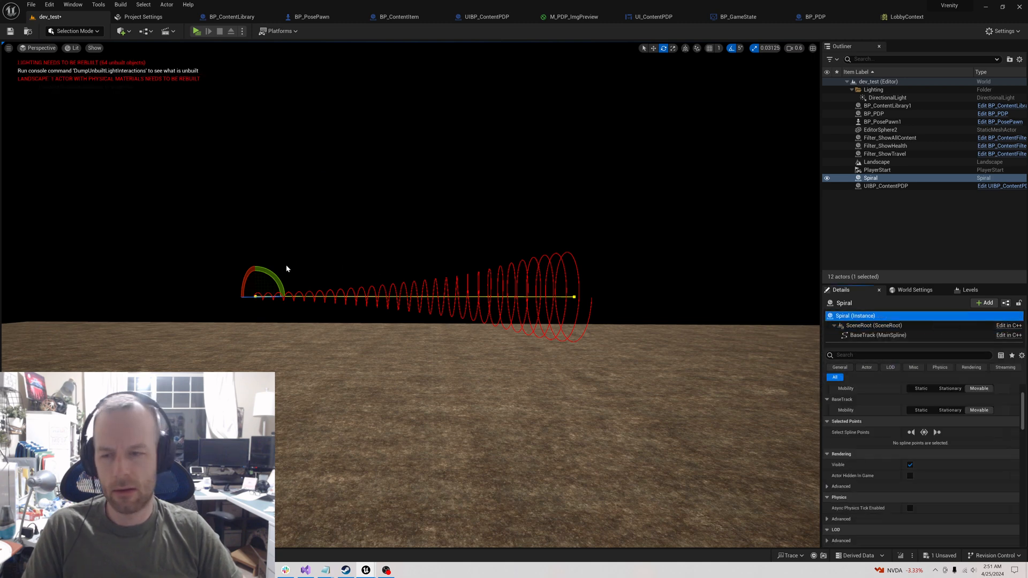
drag(287, 269, 330, 262)
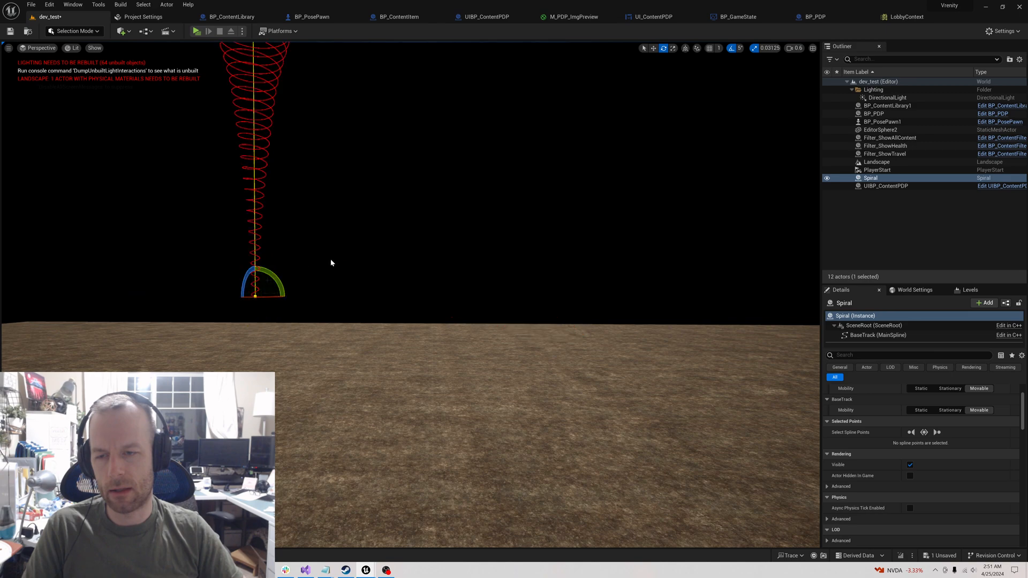
Lower the upright Spiral actor so that its narrow base meets the landscape.
right_drag(331, 261, 394, 260)
key(s)
key(q)
key(w)
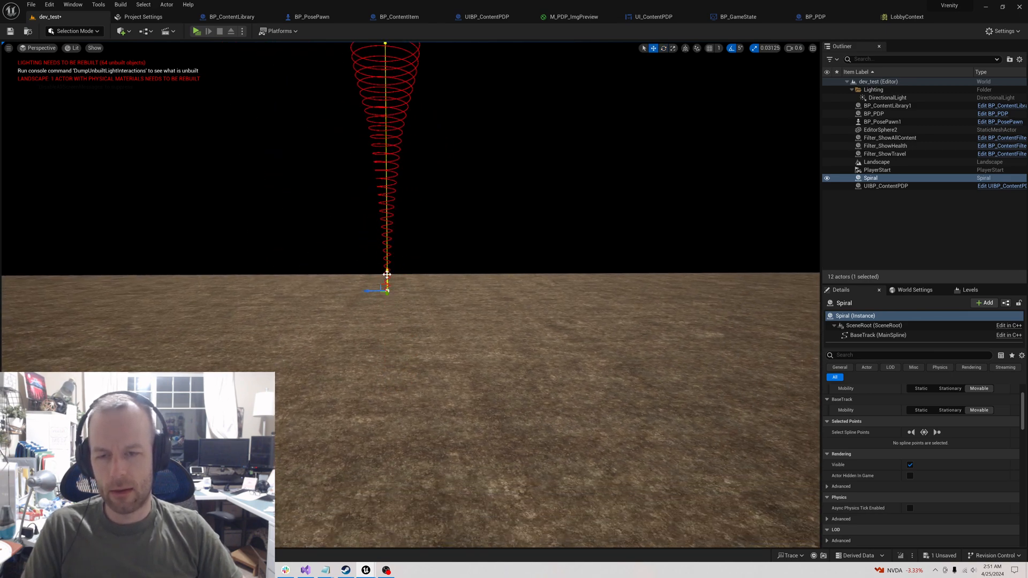
drag(386, 274, 396, 519)
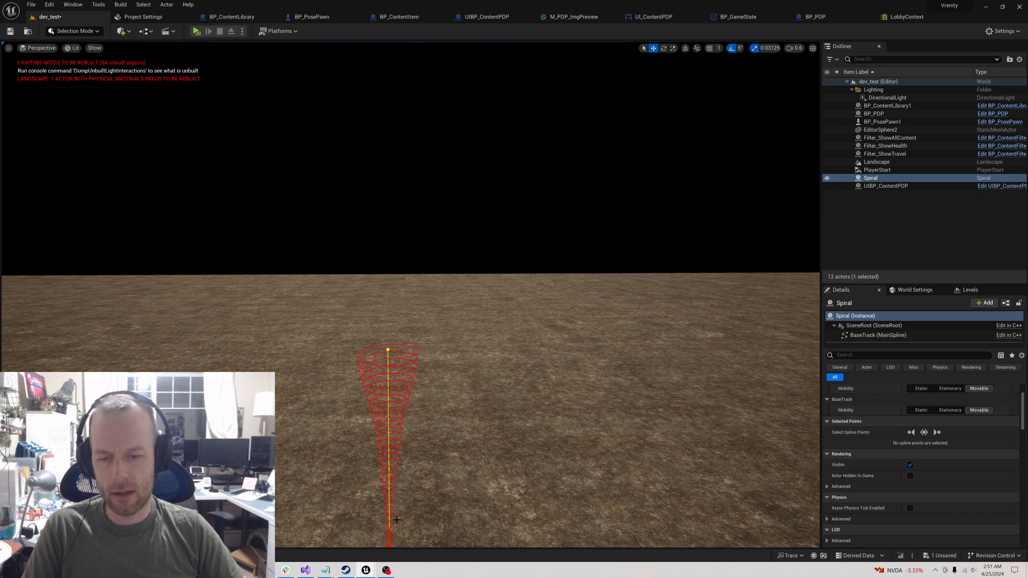
right_drag(396, 520, 437, 371)
key(q)
key(w)
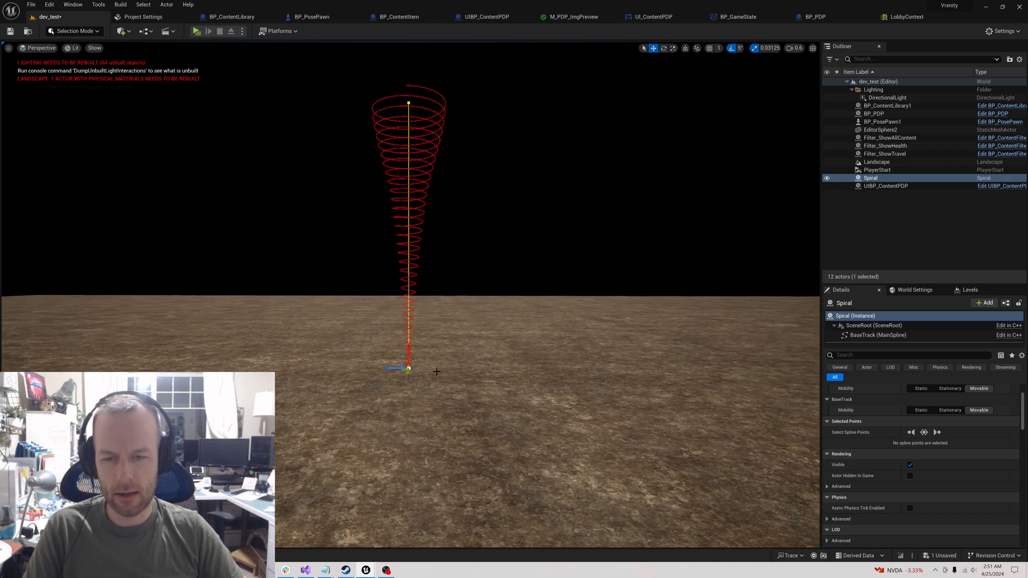
drag(410, 343, 410, 460)
Move the spline's upper end point down to about X 215 to shorten the funnel.
key(q)
right_drag(410, 460, 465, 458)
key(w)
key(e)
key(s)
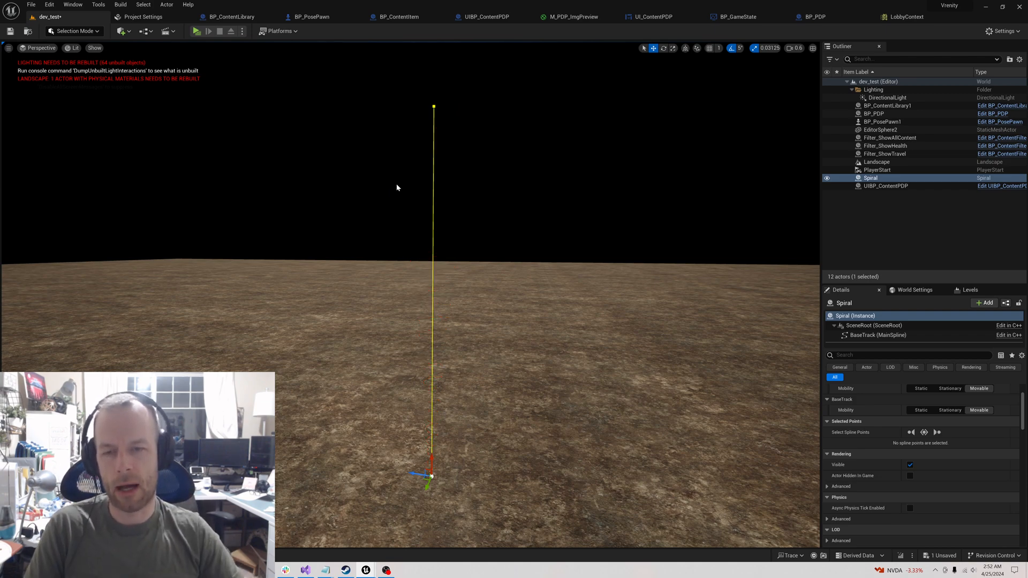
click(432, 108)
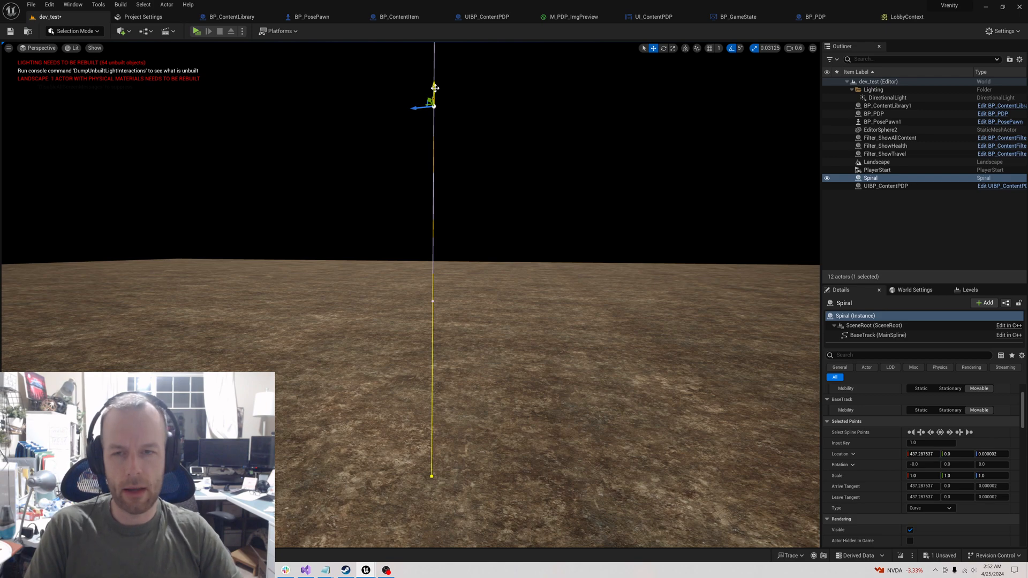
drag(435, 87, 439, 310)
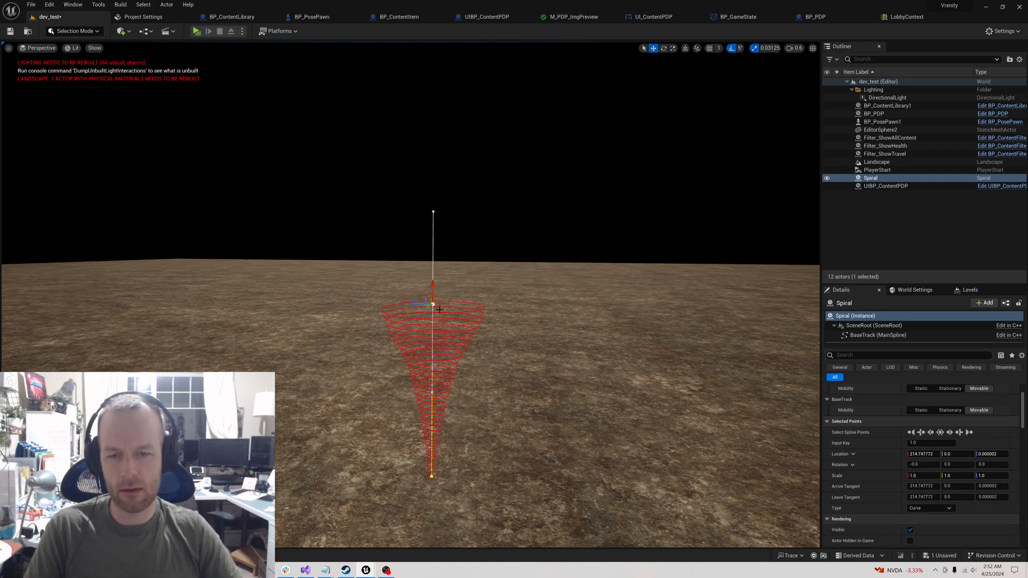
Extend the spline upward with three staggered points at about X 320, Z 50; X 472, Z -15; and X 694, Z 28.
right_drag(466, 297, 497, 297)
key(a)
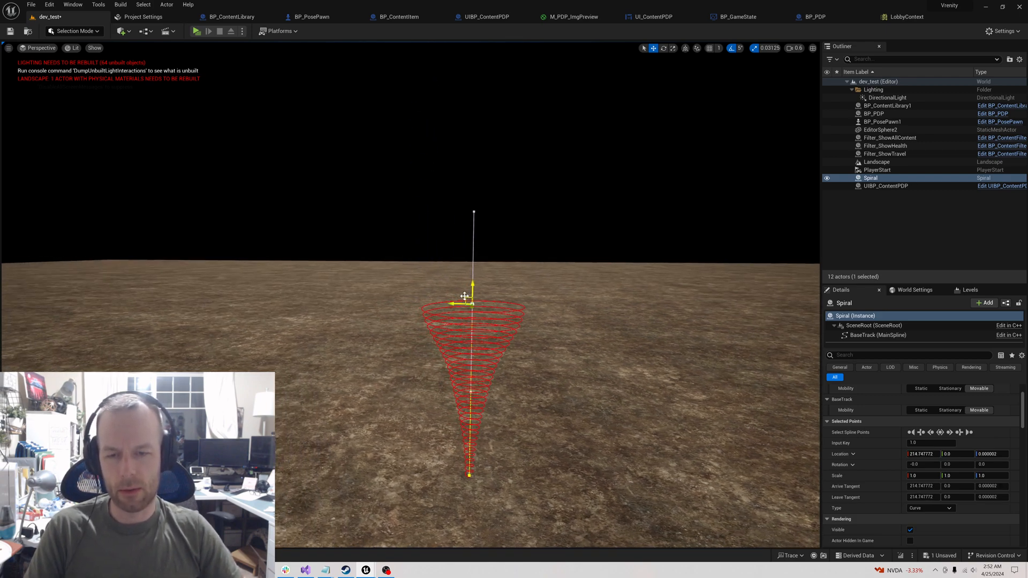
alt+drag(468, 298, 487, 74)
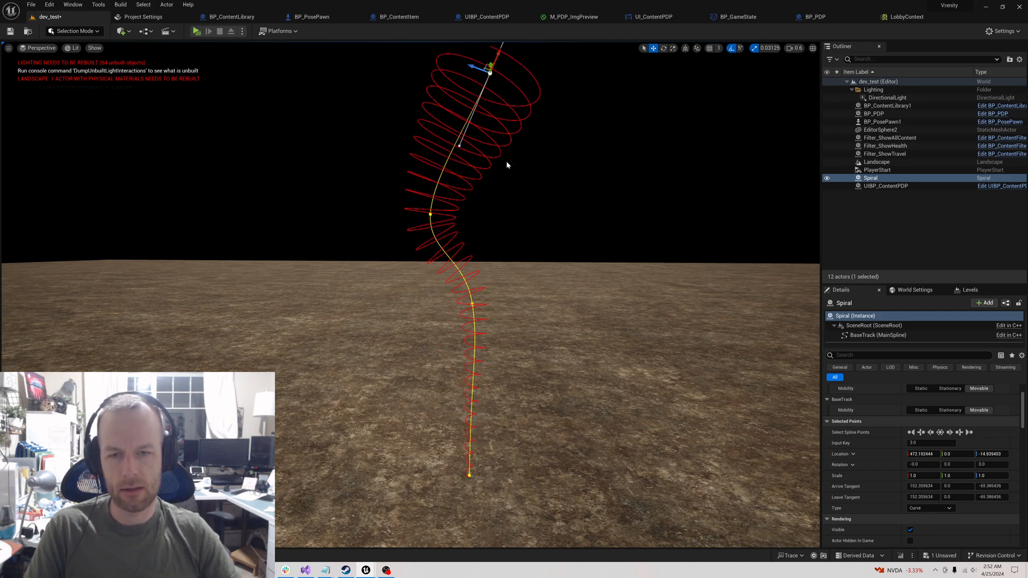
key(s)
right_drag(507, 165, 507, 111)
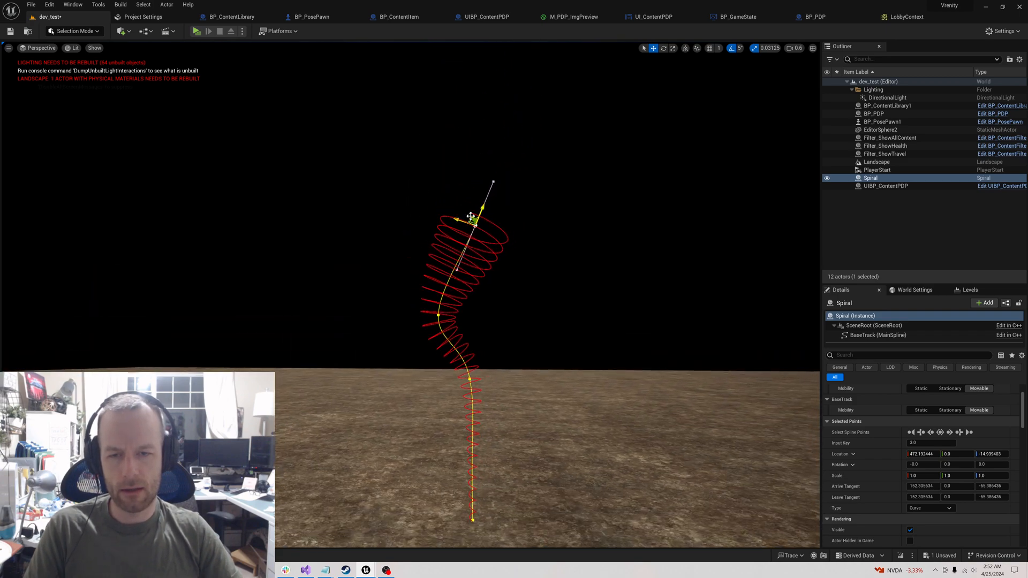
alt+drag(471, 216, 448, 110)
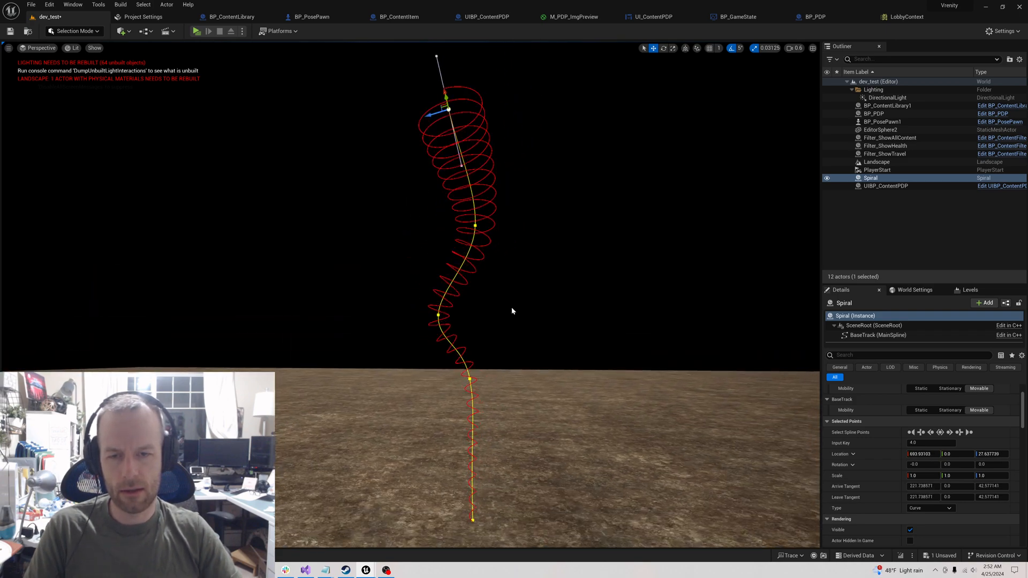
Lower the spline's second point, and move the third to about X 353, Z 50 and the fourth to about X 506, Z -39.
click(469, 381)
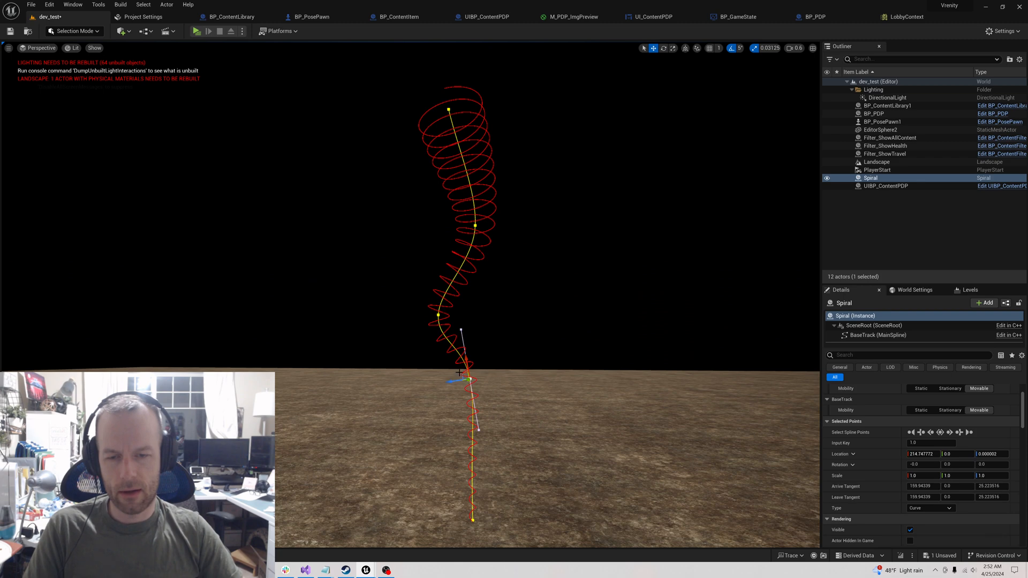
drag(459, 372, 463, 398)
click(439, 313)
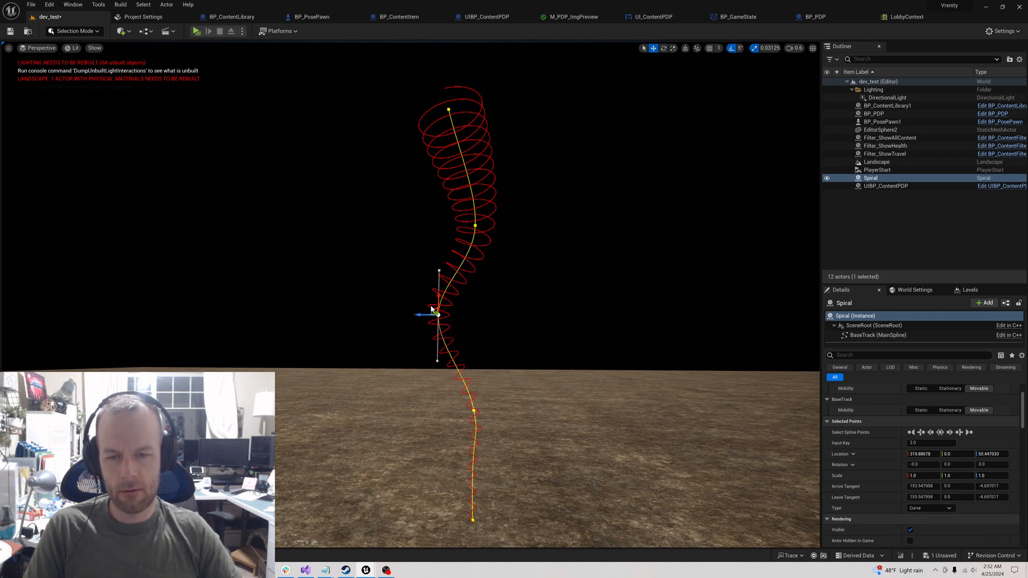
mouse_move(431, 309)
mouse_down()
mouse_move(426, 292)
mouse_move(435, 294)
mouse_up()
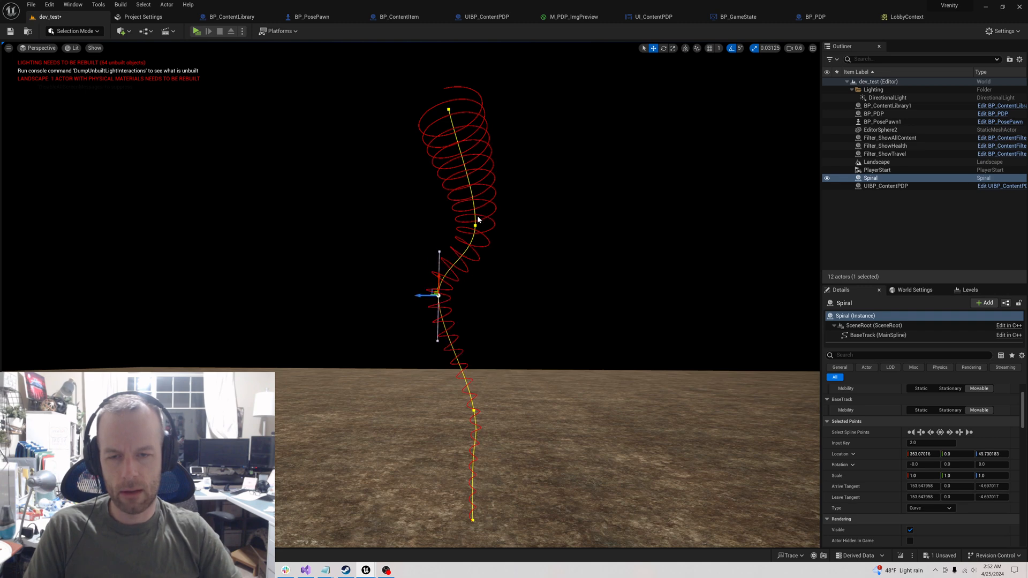
click(477, 225)
drag(468, 219, 482, 199)
mouse_move(520, 404)
right_down()
mouse_move(514, 411)
mouse_move(530, 396)
mouse_move(541, 435)
mouse_move(520, 403)
right_up()
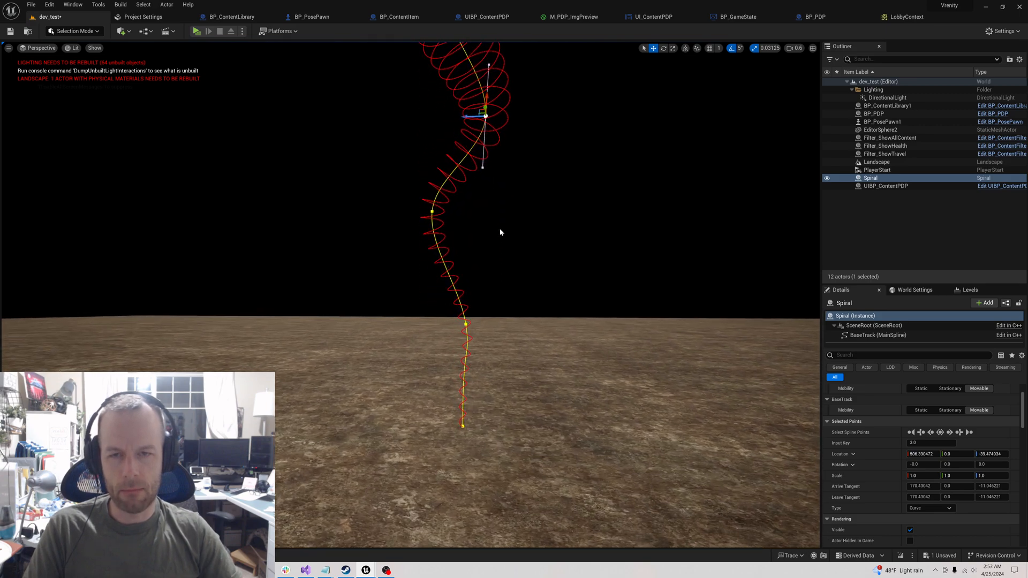
Try a Curve Scalar of 3 on the Spiral actor to widen the funnel.
key(e)
right_drag(523, 313, 531, 310)
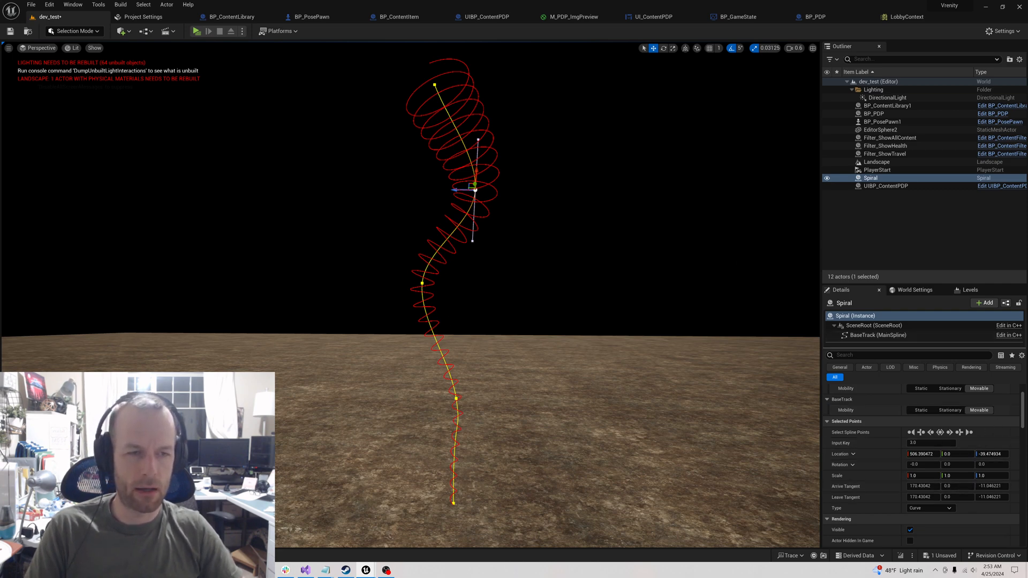
scroll(937, 485, down, 10)
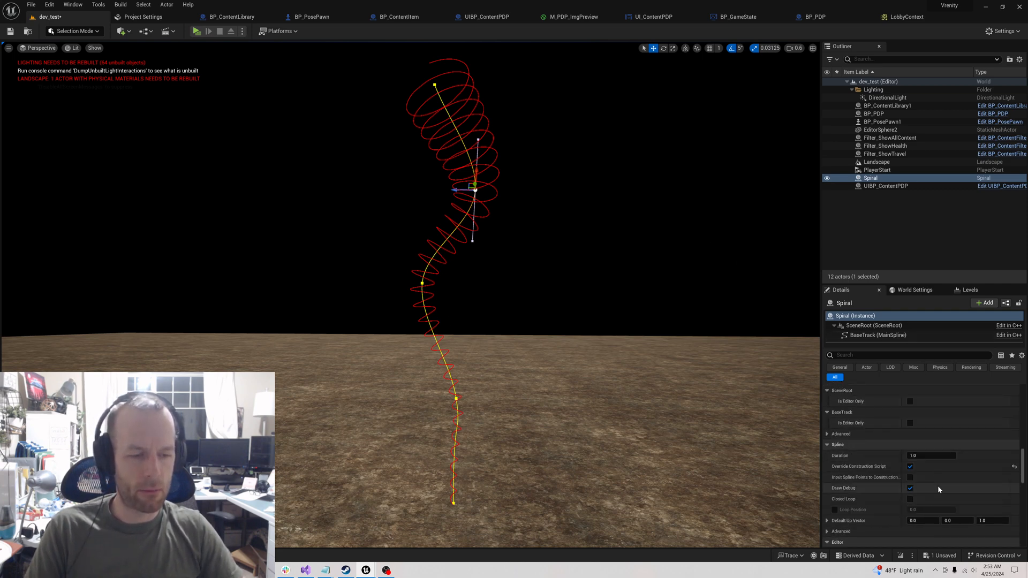
scroll(937, 485, down, 10)
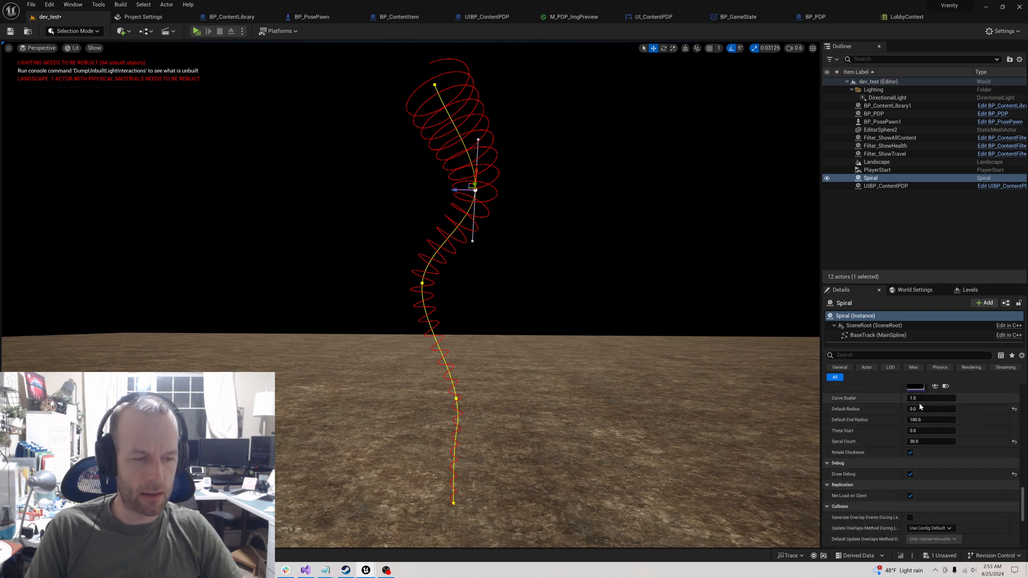
click(929, 398)
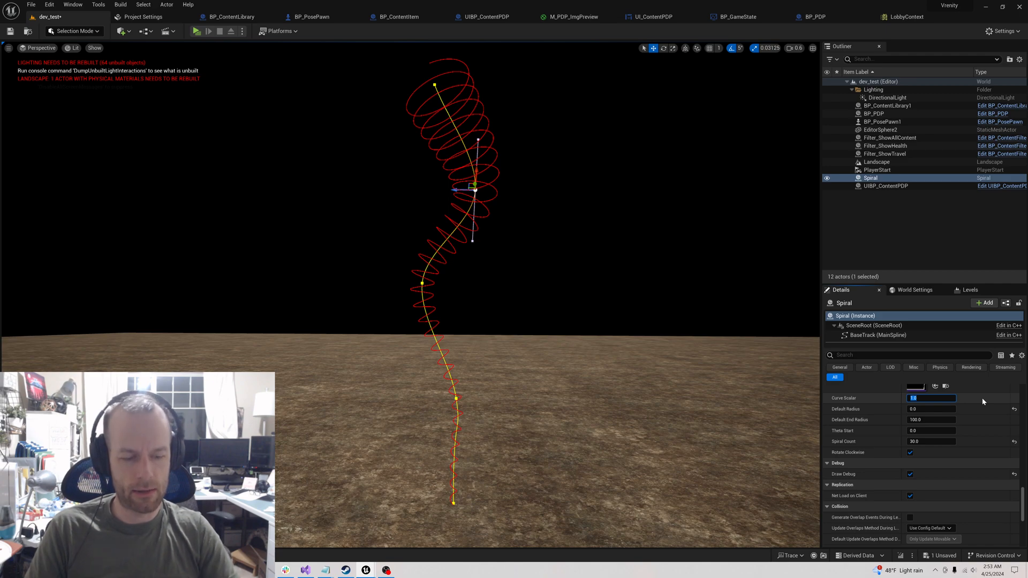
text(3)
key(Return)
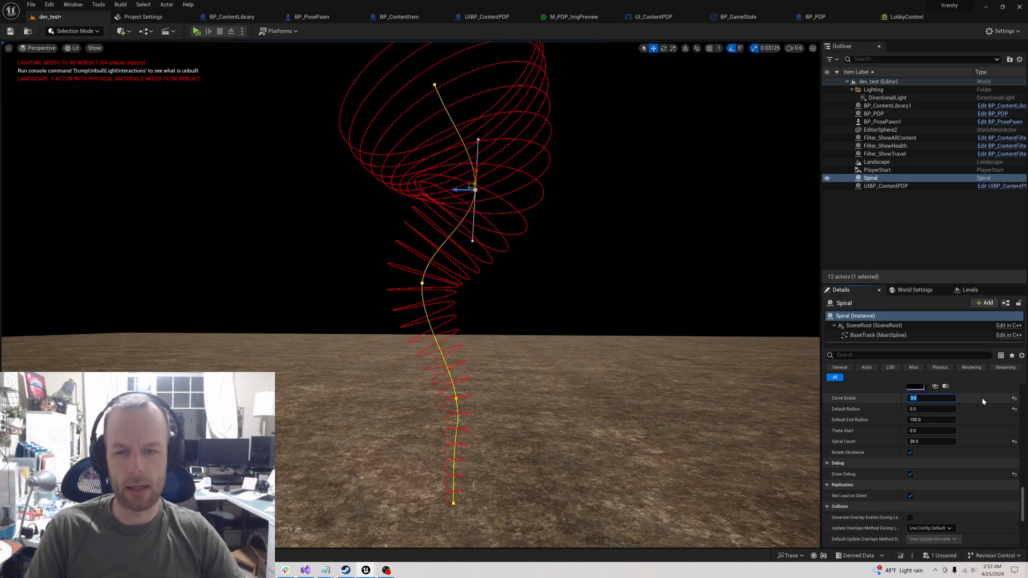
Set the Spiral actor's Curve Scalar to 2.
right_drag(588, 284, 566, 275)
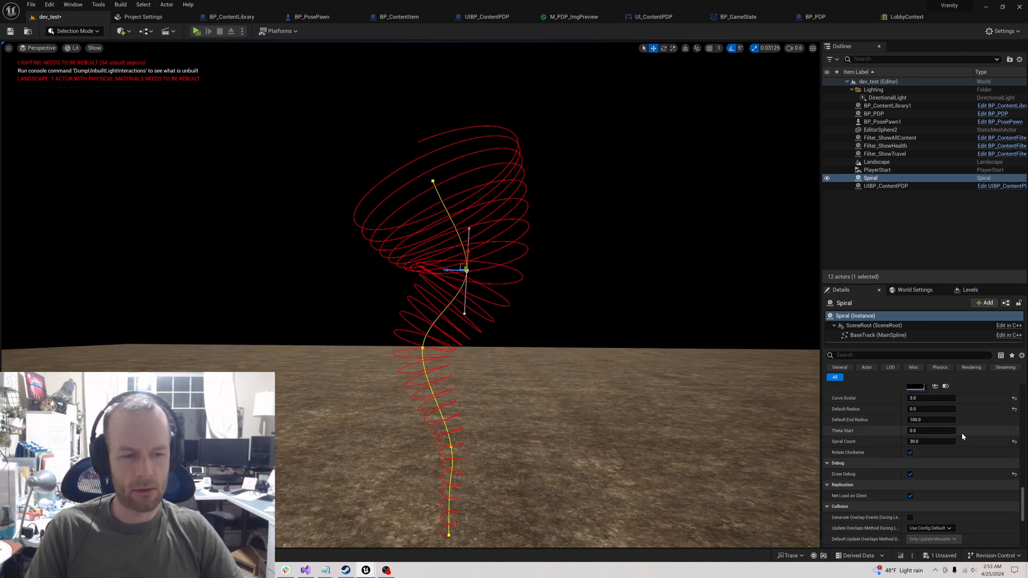
click(931, 398)
text(2)
key(Return)
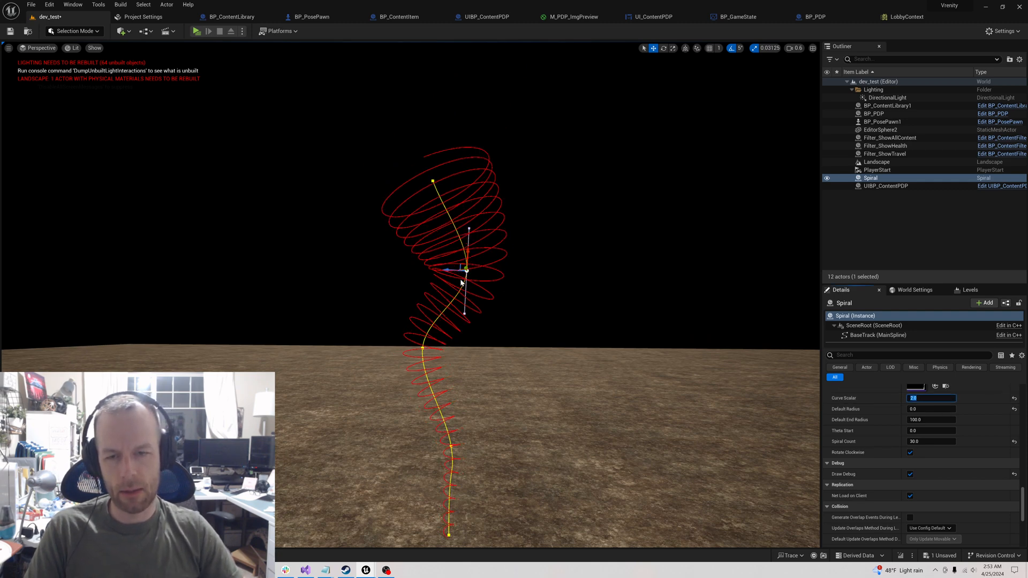
Shorten the tangent at the spline's fourth point and raise the upper end point to stretch the funnel's top.
click(470, 230)
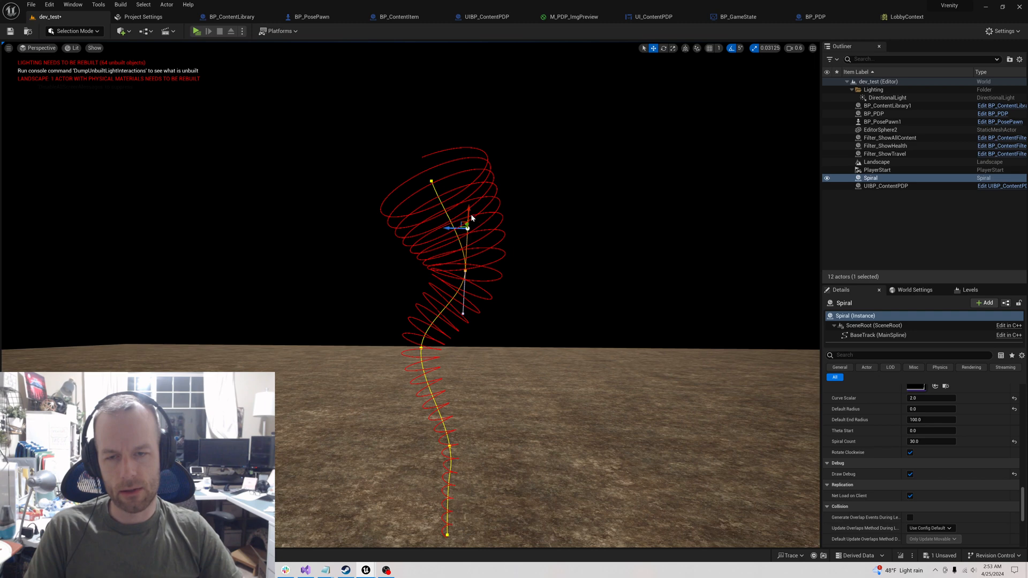
drag(469, 210, 467, 236)
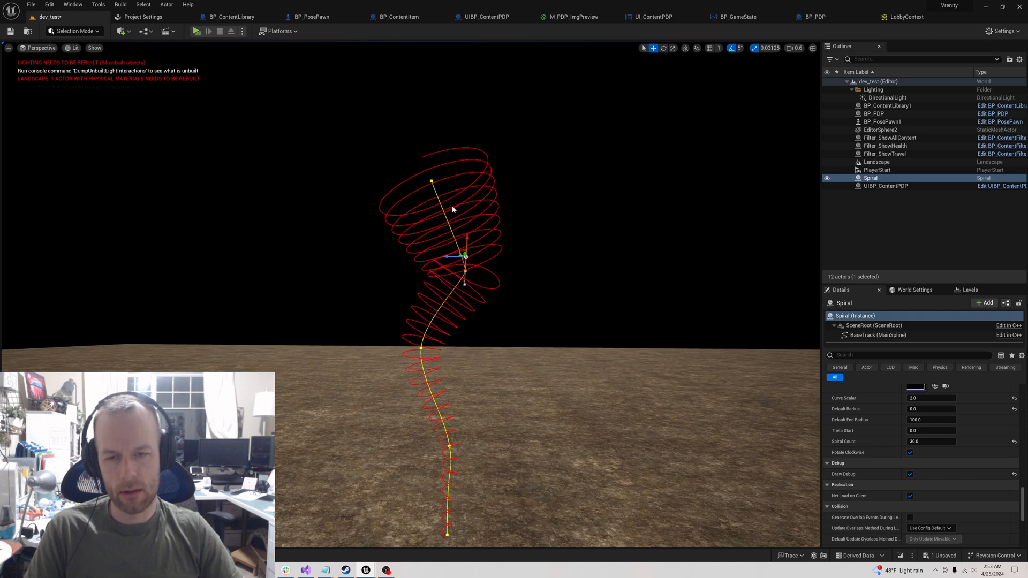
click(431, 180)
drag(424, 178, 438, 95)
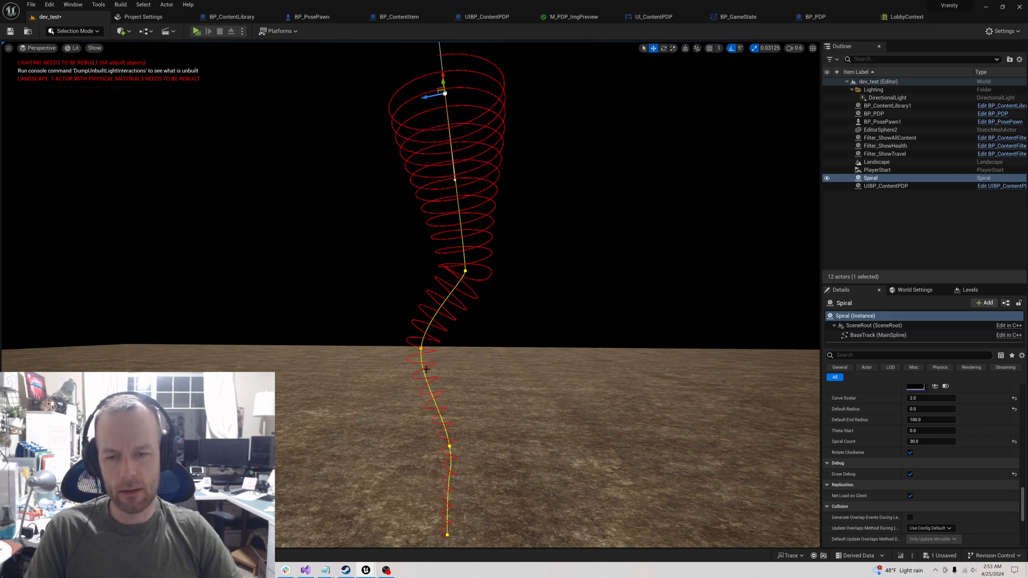
Lower the spline's third point toward the second point.
click(422, 348)
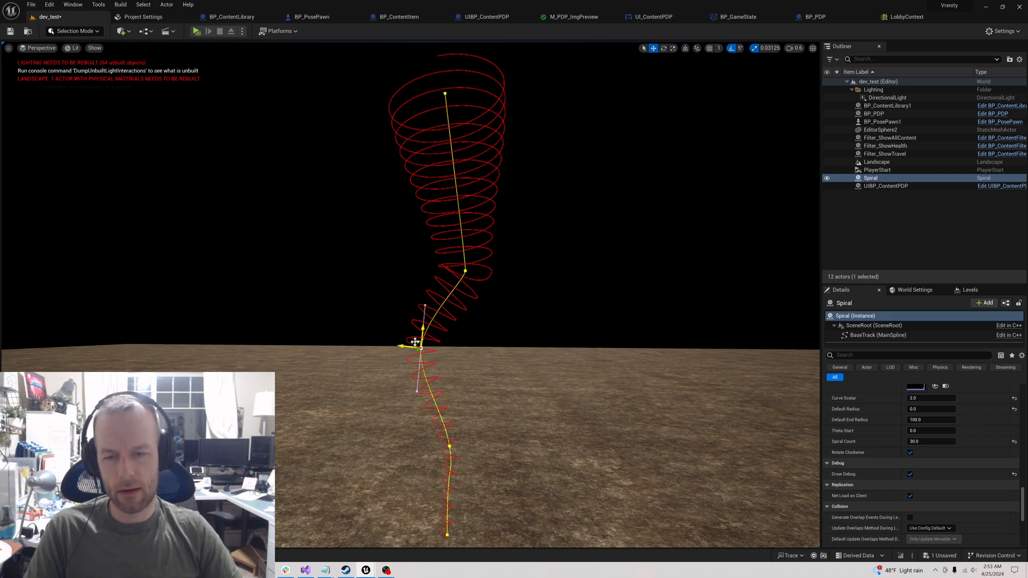
drag(421, 349, 421, 375)
right_drag(527, 330, 523, 273)
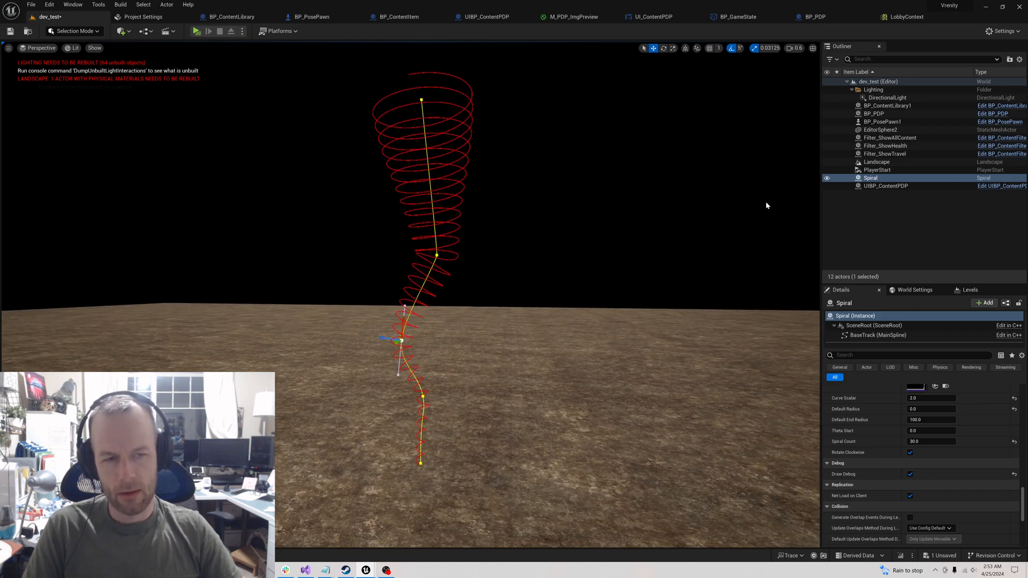
Open the Level Blueprint with the Spiral actor selected and create a reference to Spiral in the event graph.
click(876, 180)
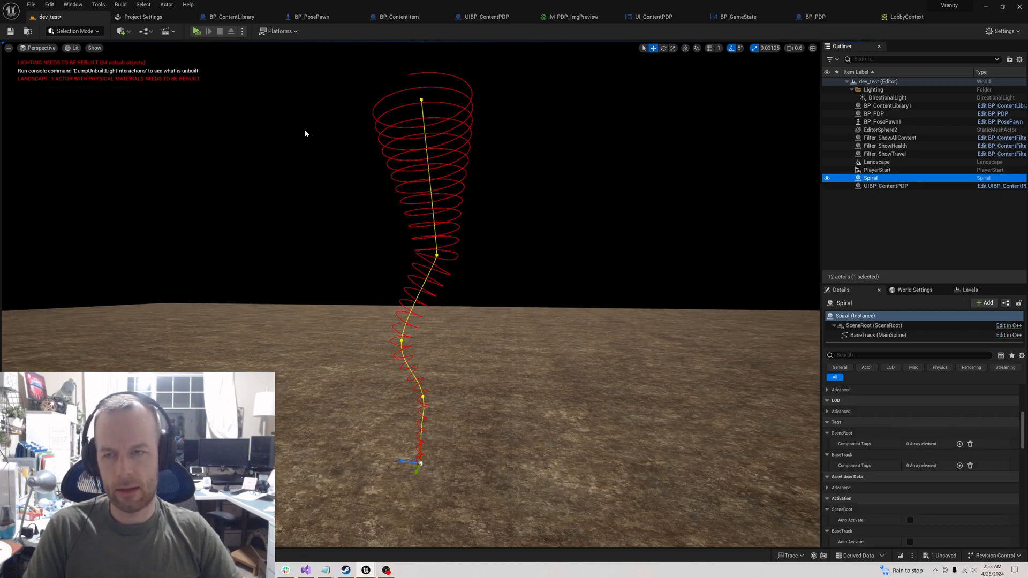
click(144, 33)
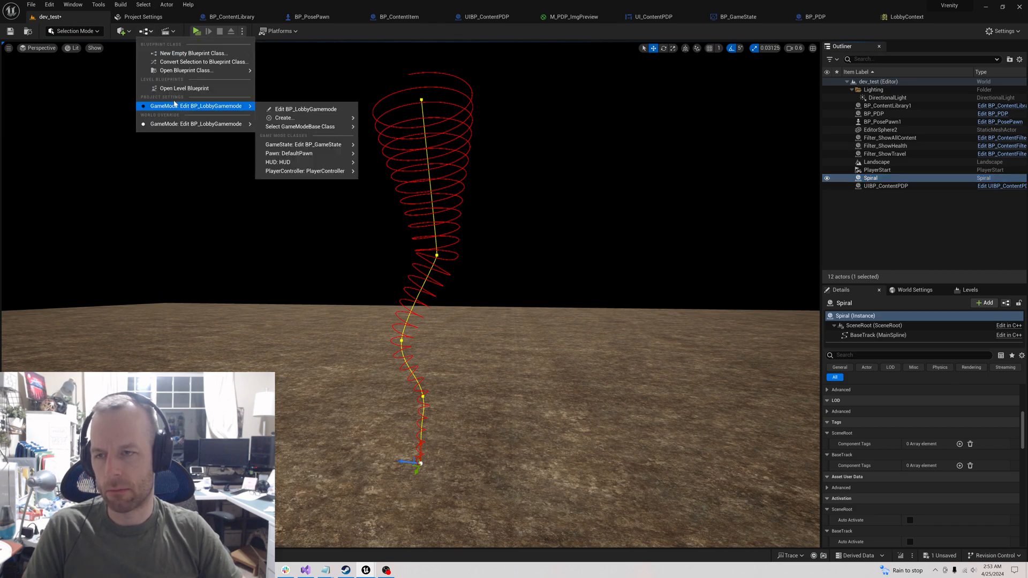
click(178, 89)
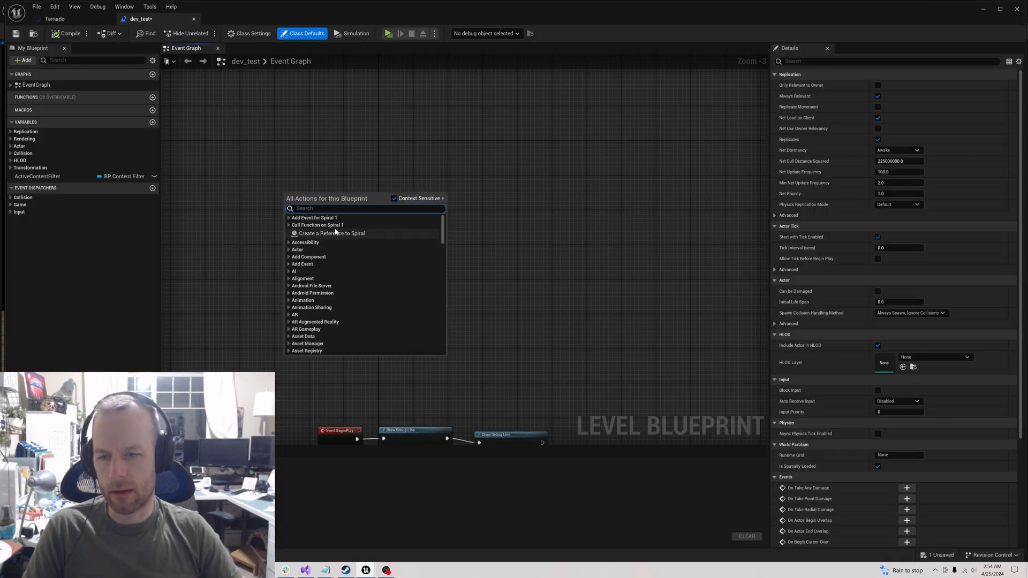
click(337, 232)
Add a Get Position at Distance node targeting the Spiral reference and place it above the reference node.
drag(323, 193, 357, 160)
text(spiral)
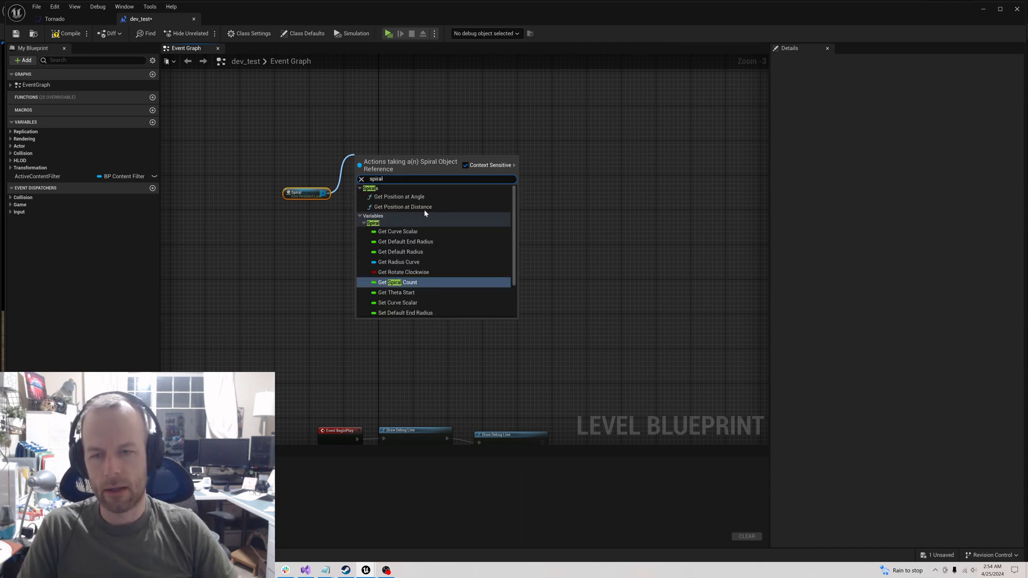
click(405, 206)
drag(386, 171, 381, 149)
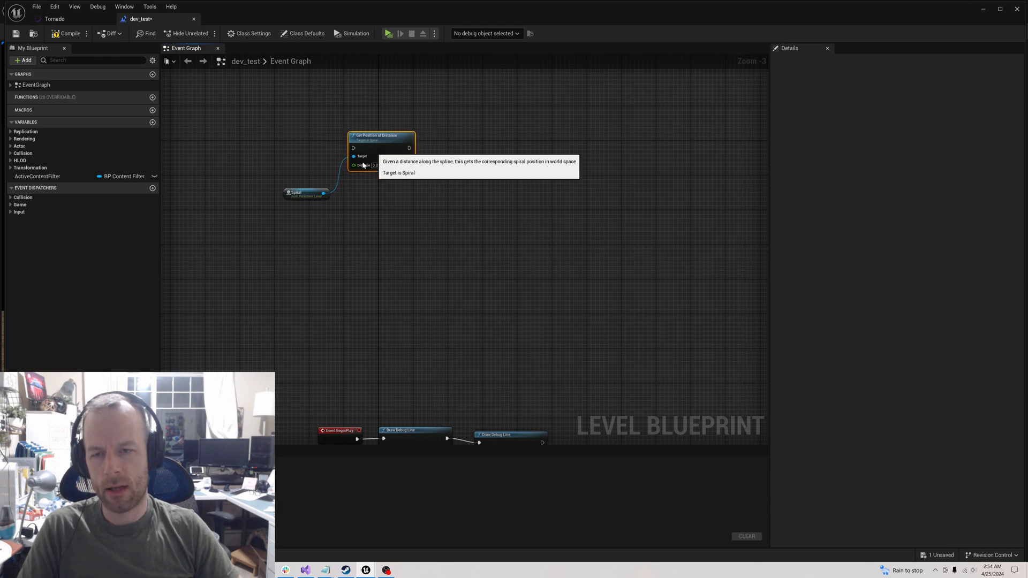
Add a Get Position at Angle node targeting the Spiral reference and stack it directly below the Get Position at Distance node.
drag(323, 193, 356, 226)
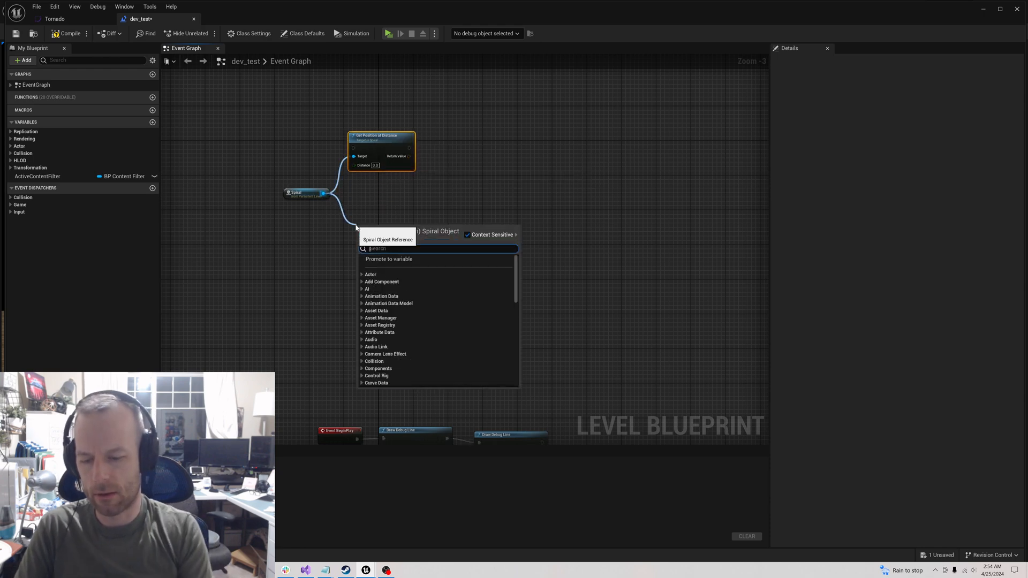
text(spiral)
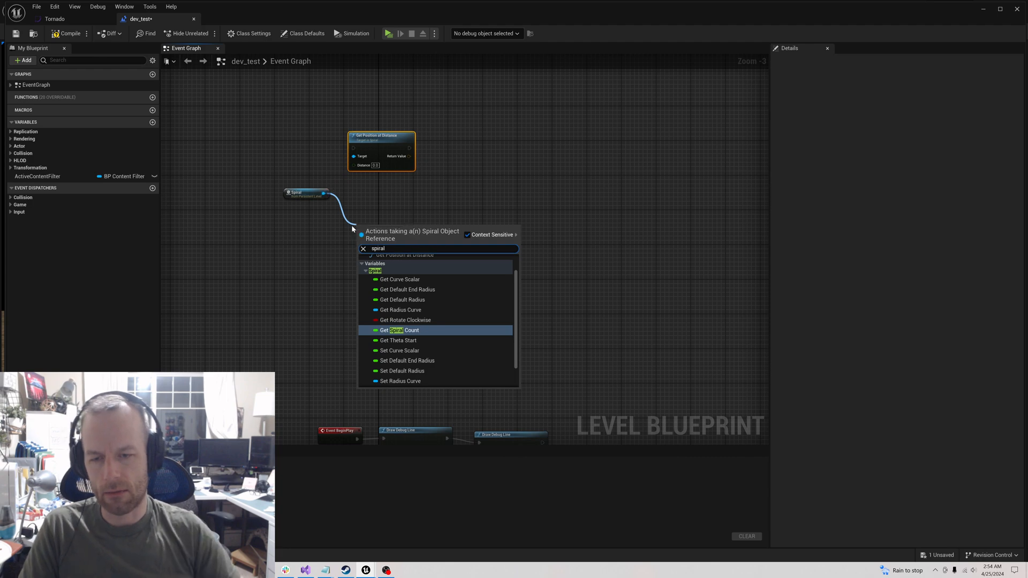
scroll(434, 312, up, 1)
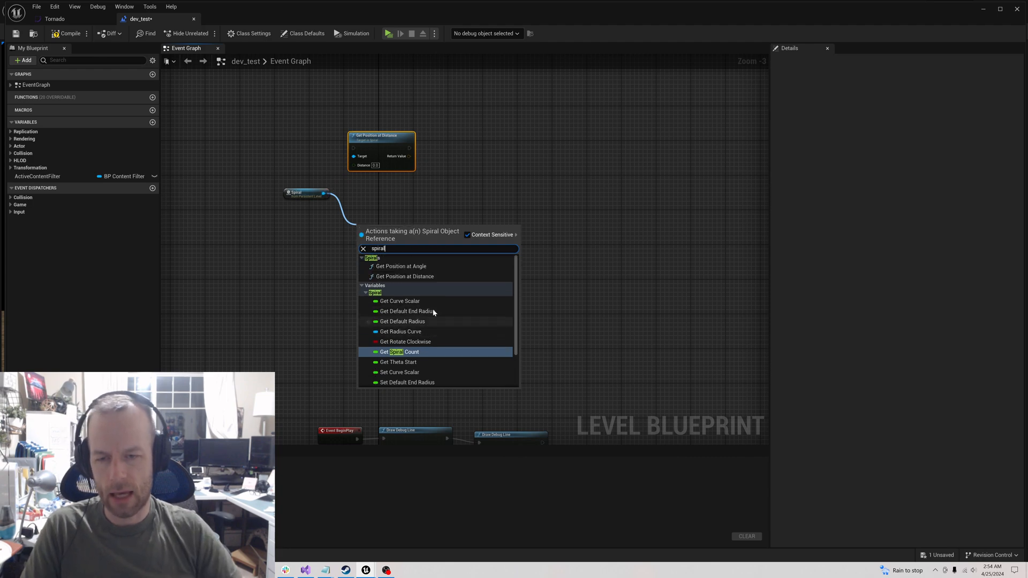
click(415, 266)
scroll(377, 206, up, 3)
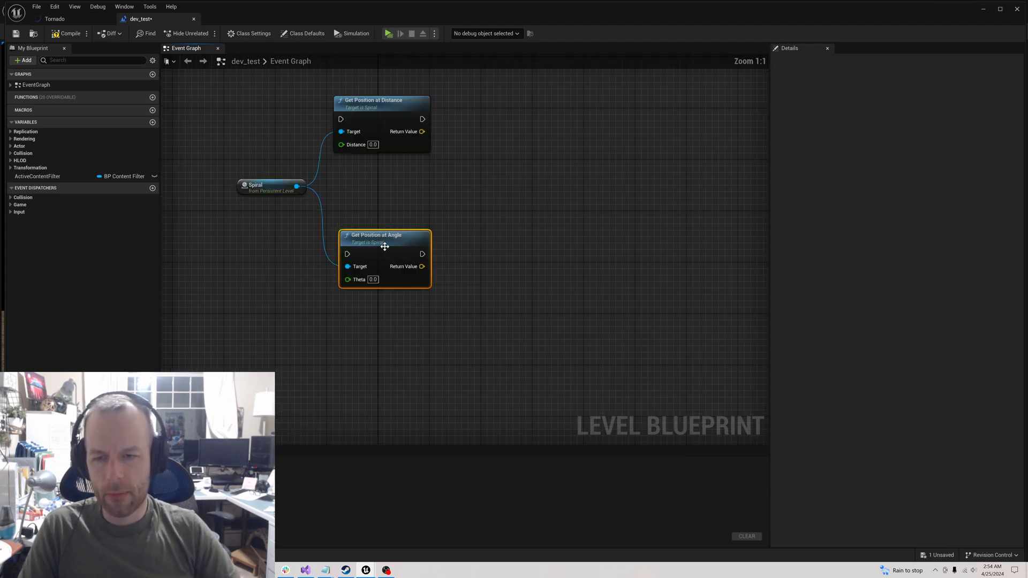
drag(374, 101, 375, 114)
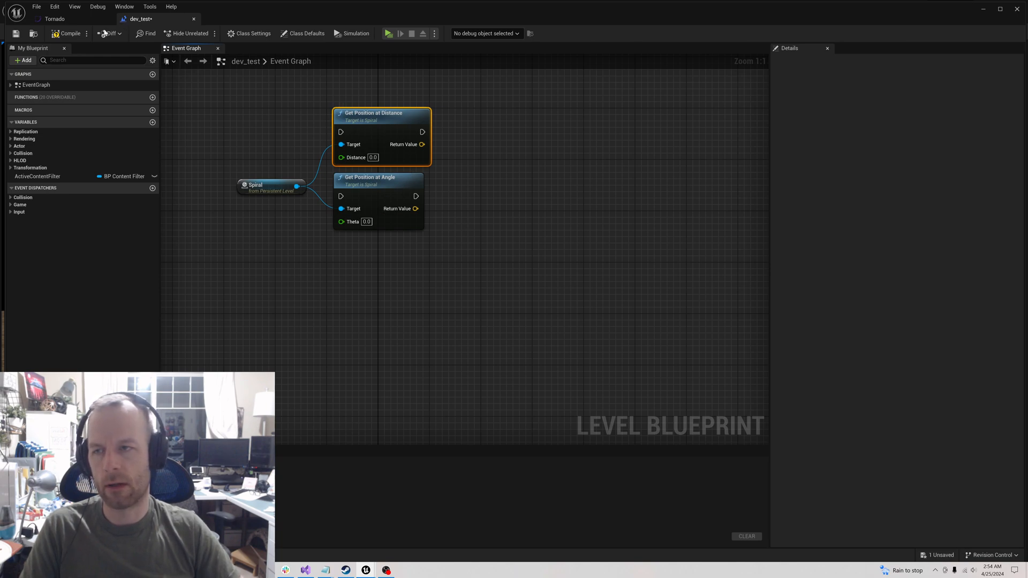
Return to the level and examine the Spiral actor's radius curve, spiral count and debug settings, then deselect the actor.
click(984, 9)
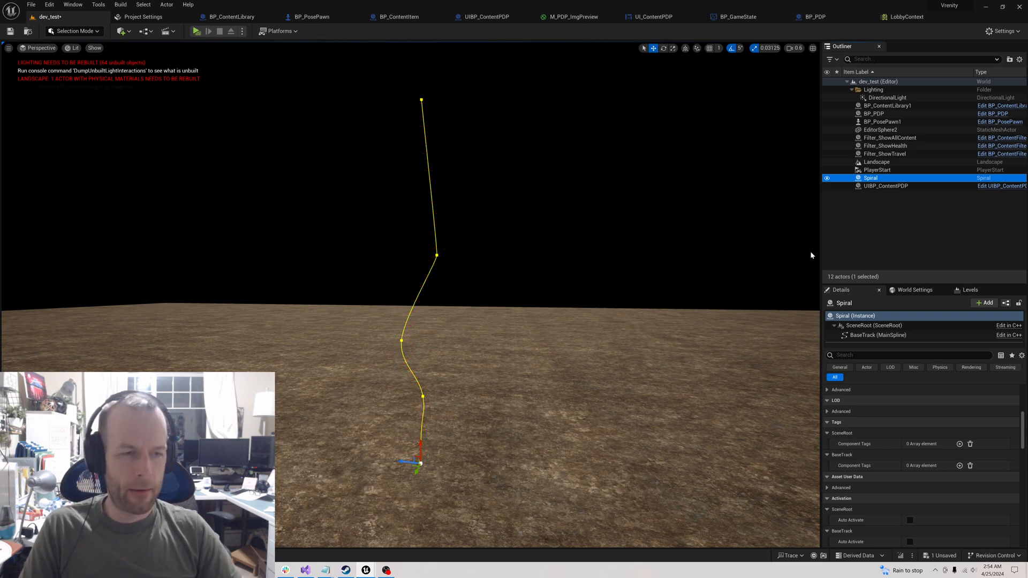
click(912, 185)
click(909, 178)
scroll(945, 439, down, 10)
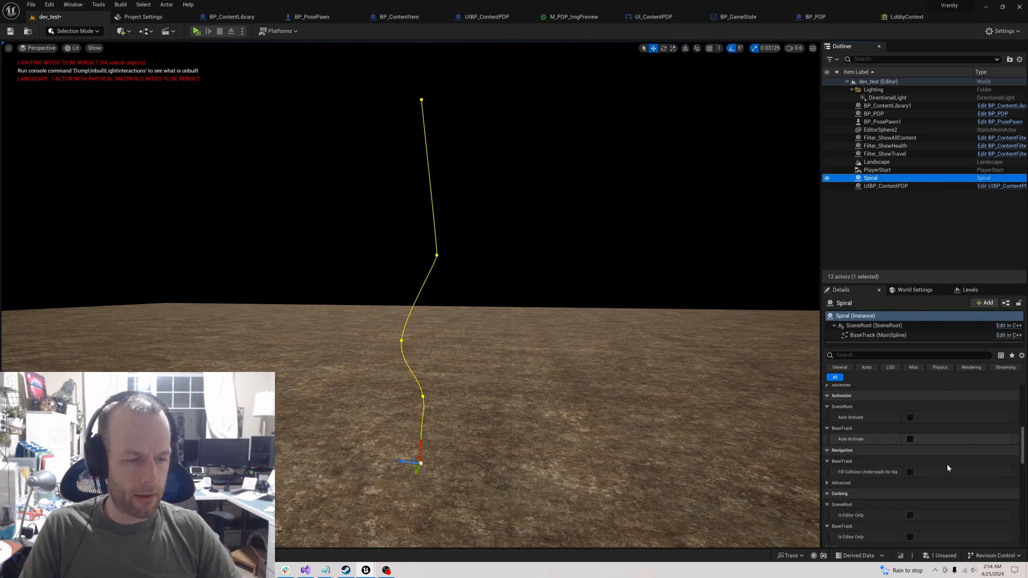
scroll(953, 468, down, 6)
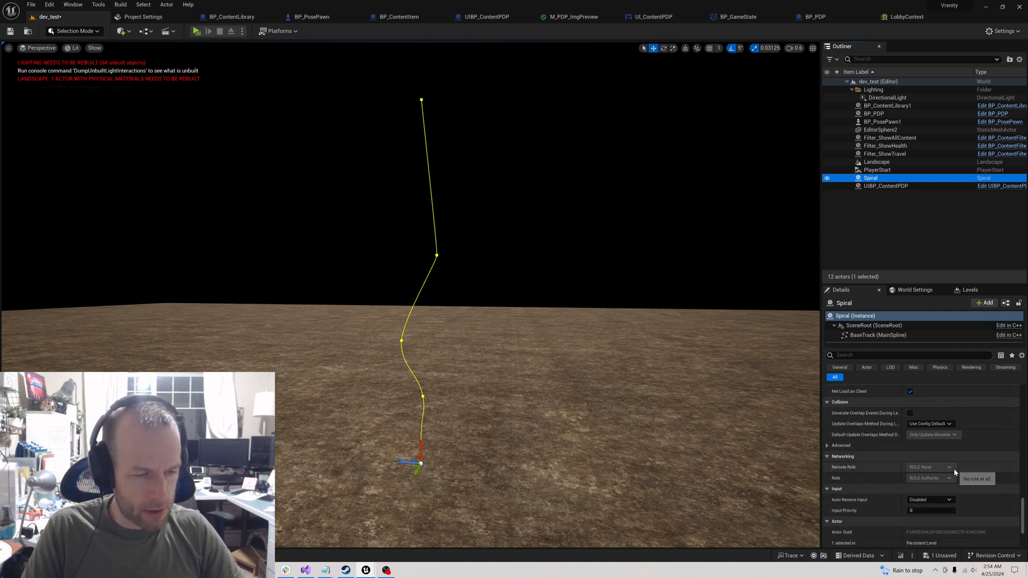
scroll(955, 474, up, 5)
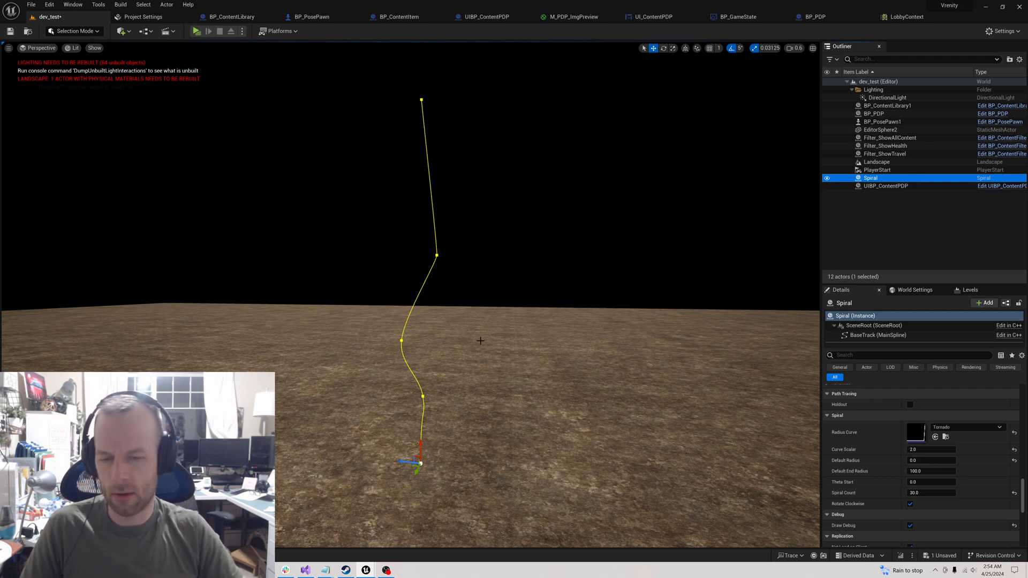
click(518, 268)
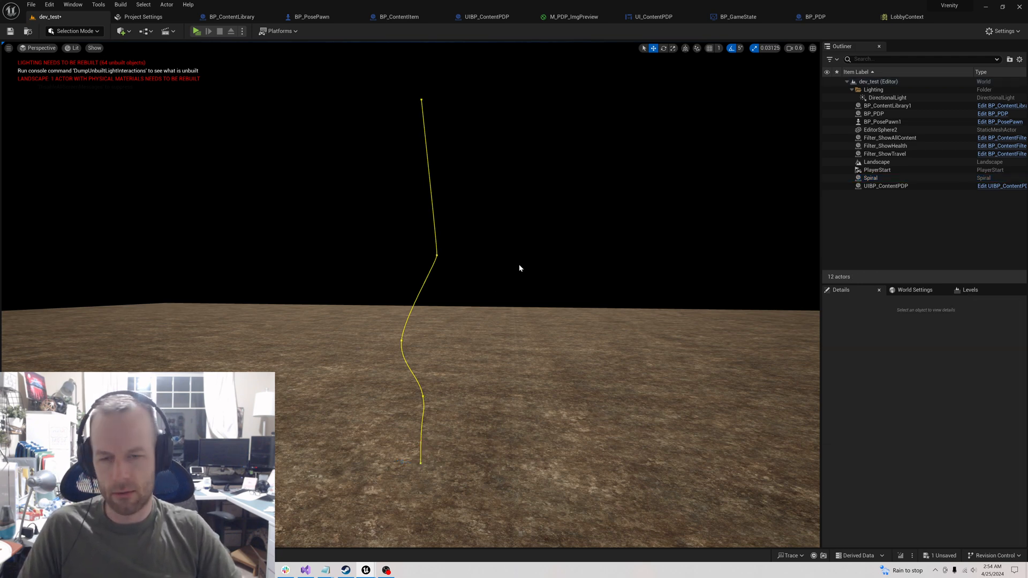